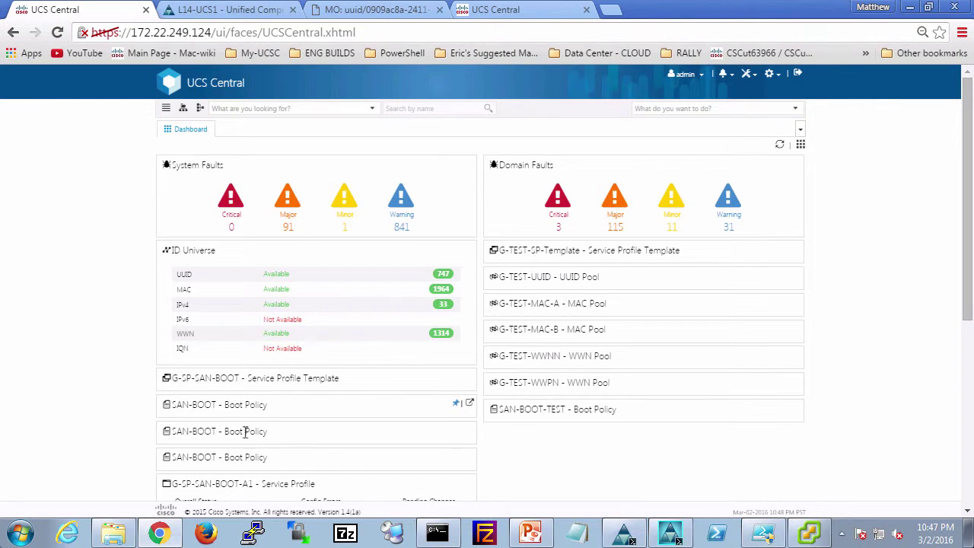
# Open the first SAN-BOOT boot policy, the root placeholder, and review the SAN Boot targets of vhba0 and vhba1.
pyautogui.click(469, 404)
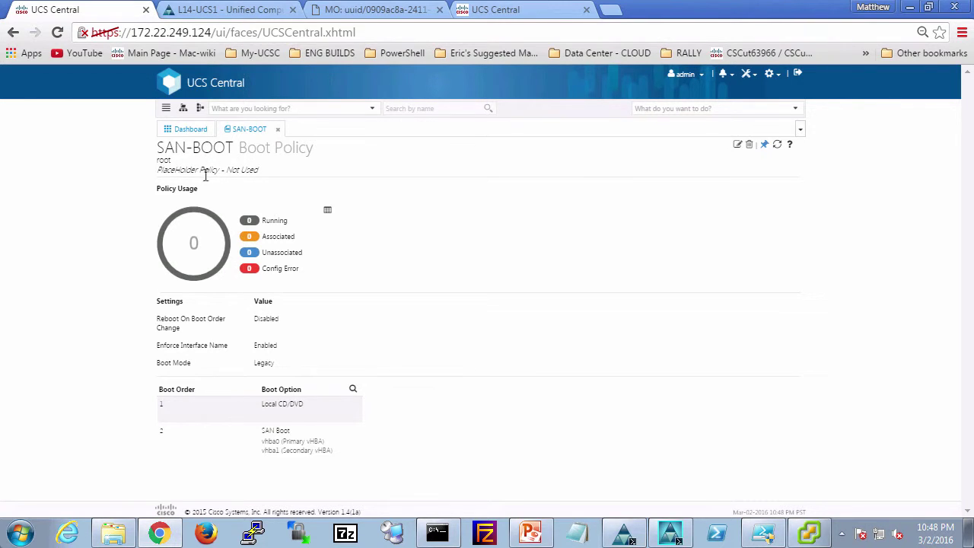
pyautogui.click(287, 450)
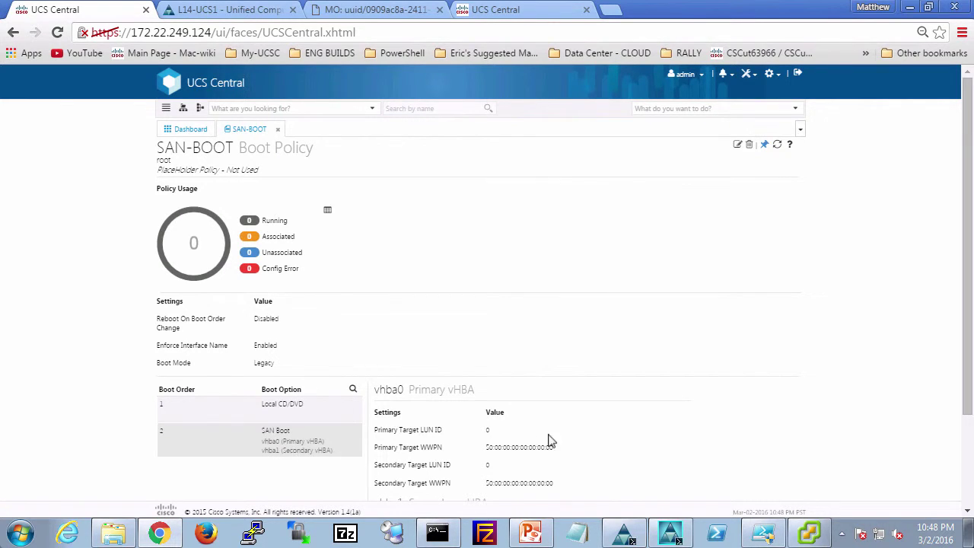
pyautogui.scroll(-3, 599, 446)
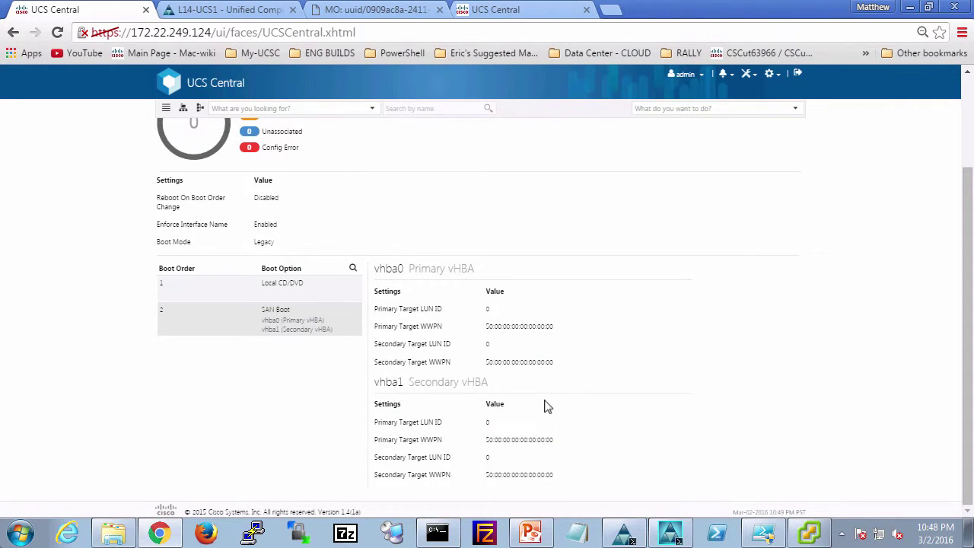
pyautogui.scroll(3, 612, 432)
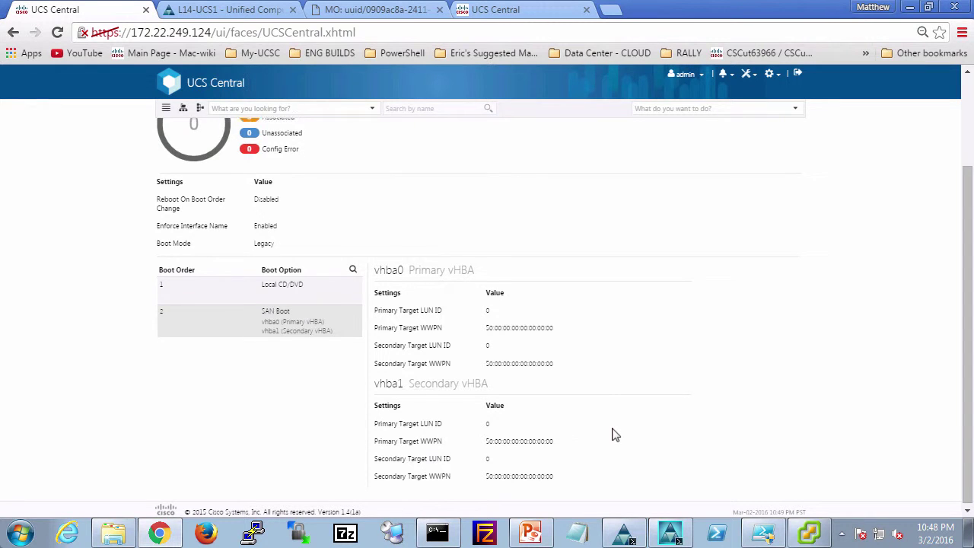
# Open the SAN-BOOT boot policy under root/PRODUCTION/SA-Controller-A and review its primary and secondary vHBA target WWPNs.
pyautogui.click(188, 131)
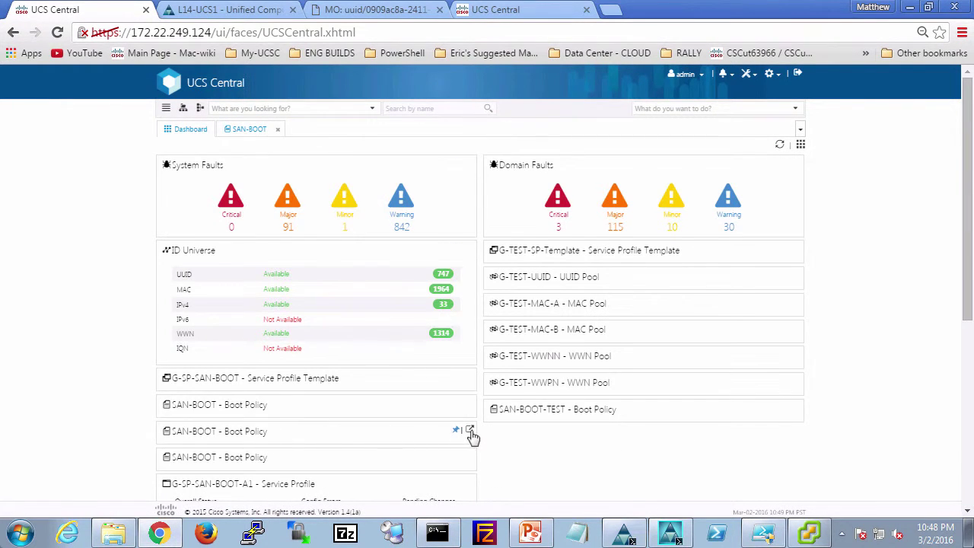
pyautogui.click(469, 431)
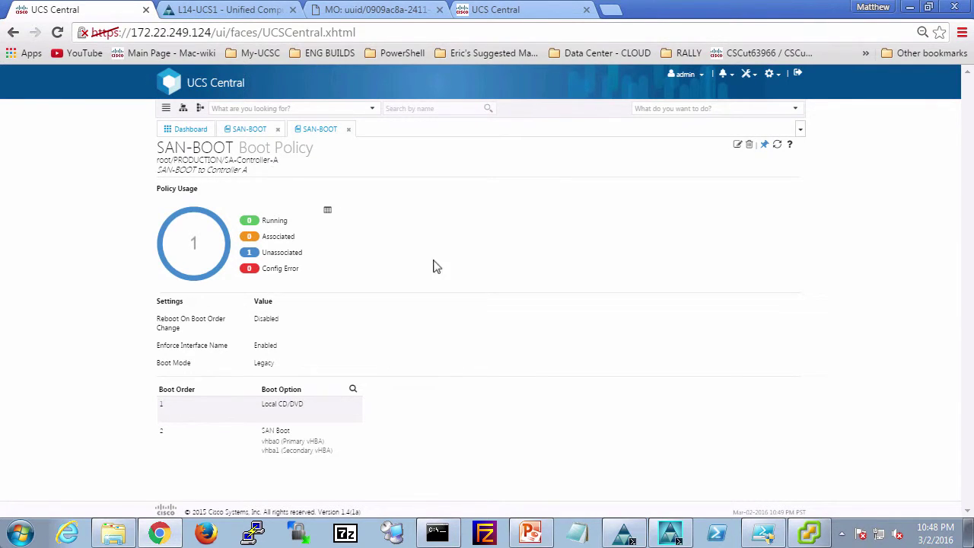
pyautogui.click(287, 443)
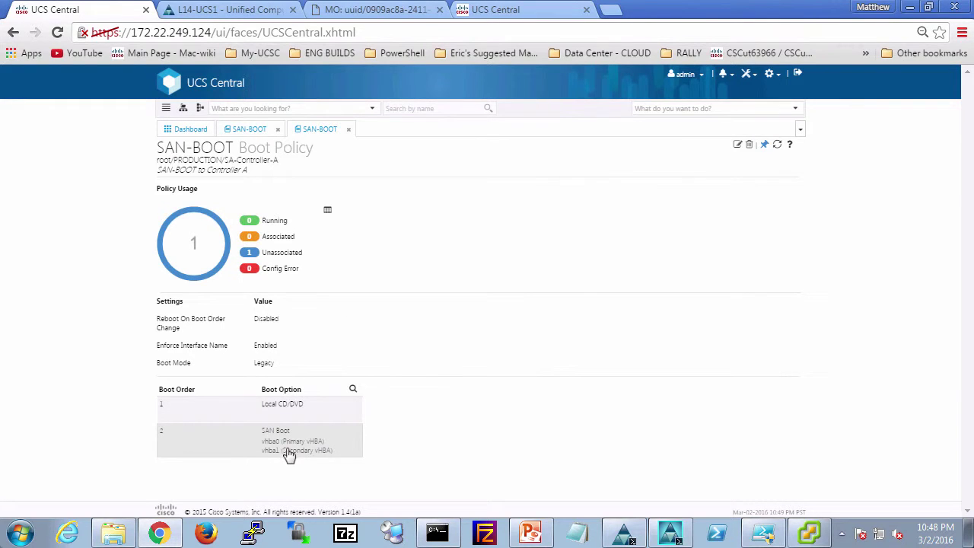
pyautogui.scroll(-2, 645, 431)
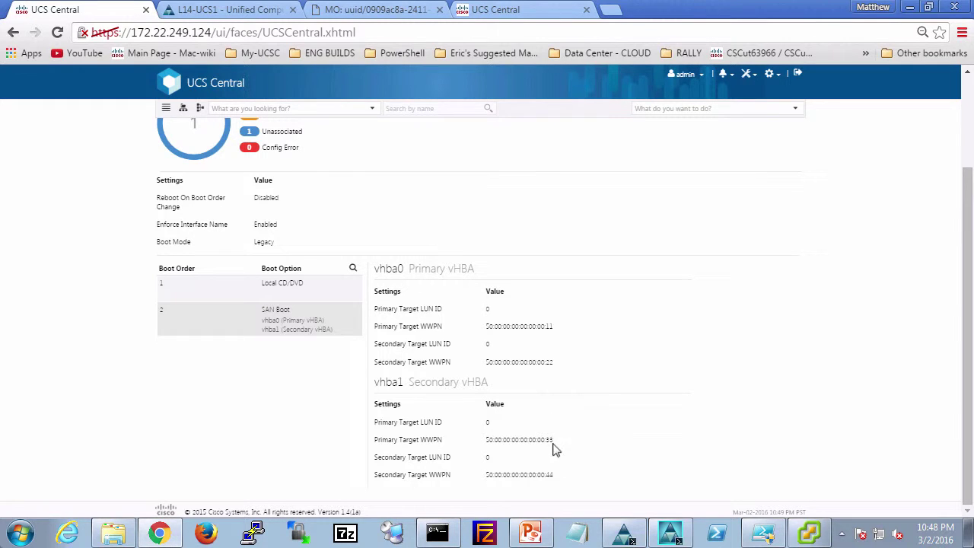
pyautogui.scroll(2, 404, 239)
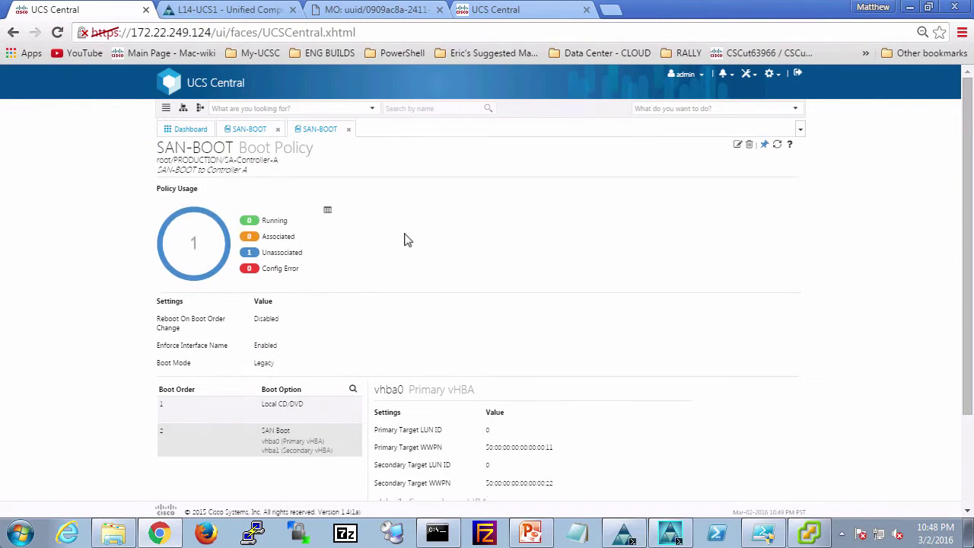
# Open the SAN-BOOT boot policy under root/PRODUCTION/SA-Controller-B and review its primary and secondary vHBA target WWPNs.
pyautogui.click(196, 130)
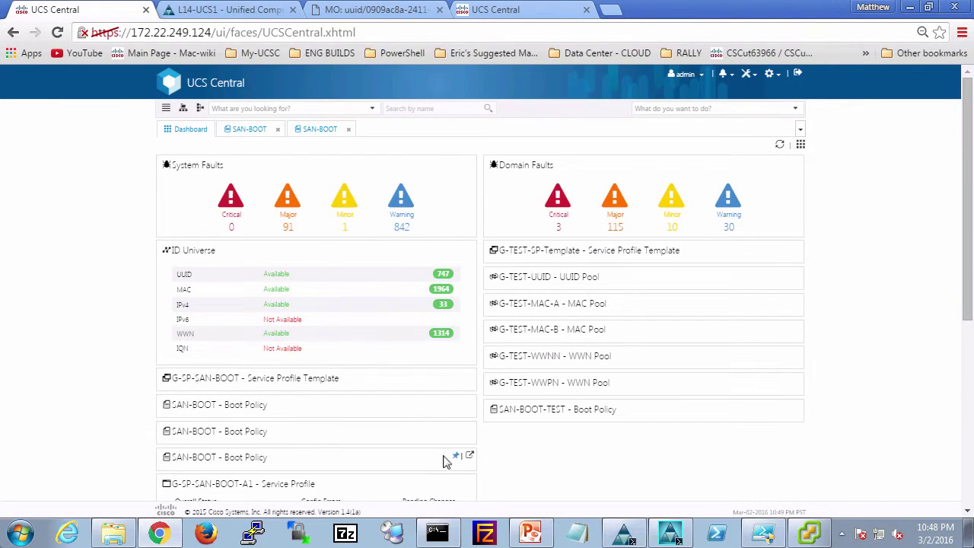
pyautogui.click(468, 458)
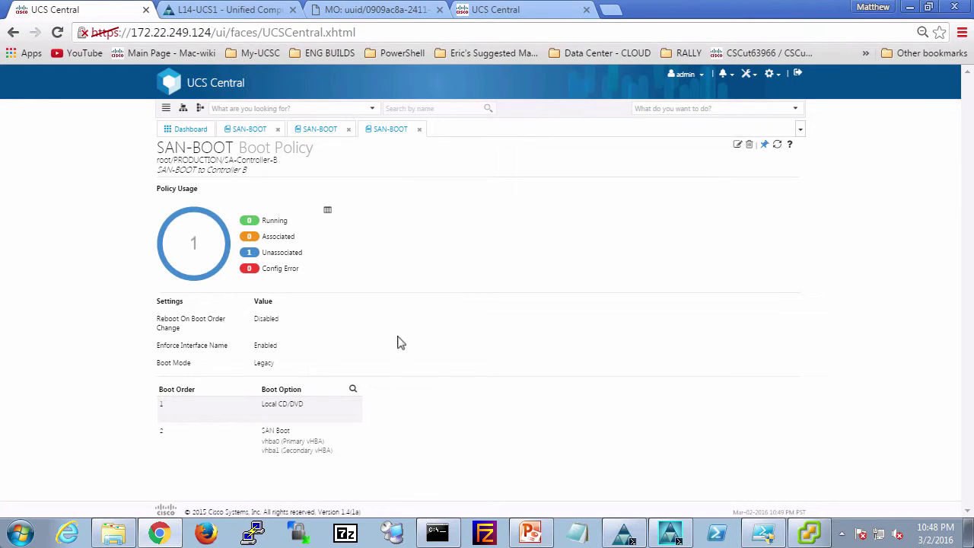
pyautogui.click(312, 446)
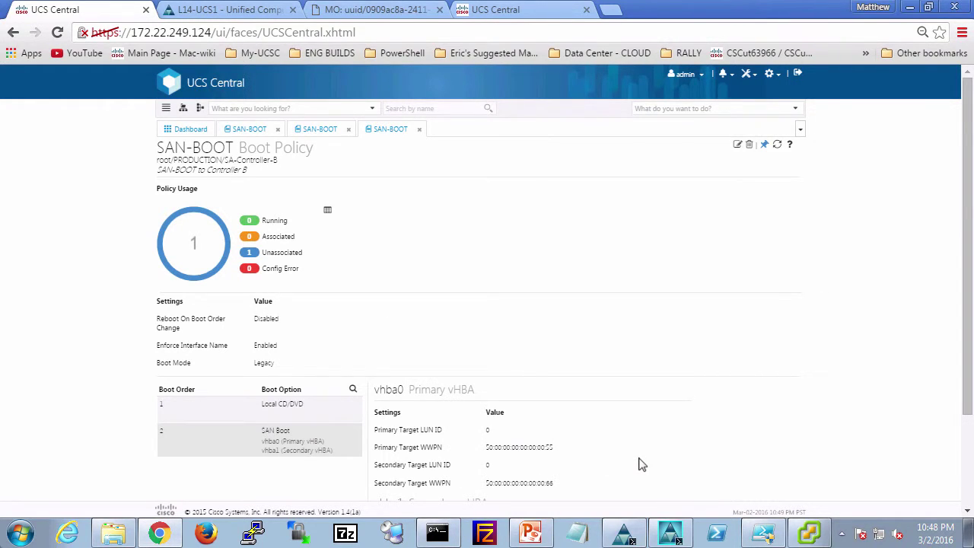
pyautogui.scroll(-3, 641, 464)
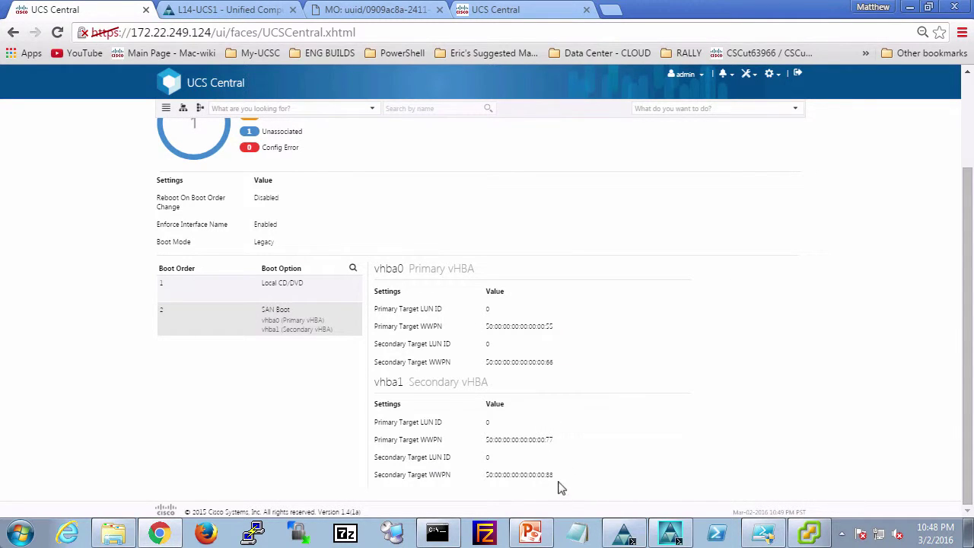
pyautogui.scroll(3, 566, 464)
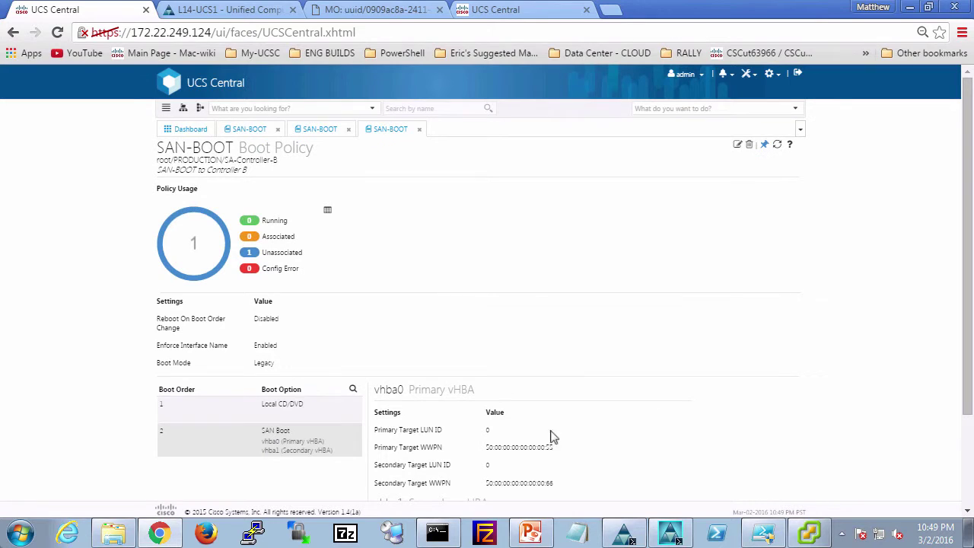
# Open the G-SP-SAN-BOOT service profile template and check which boot policy is assigned among its policies.
pyautogui.click(190, 129)
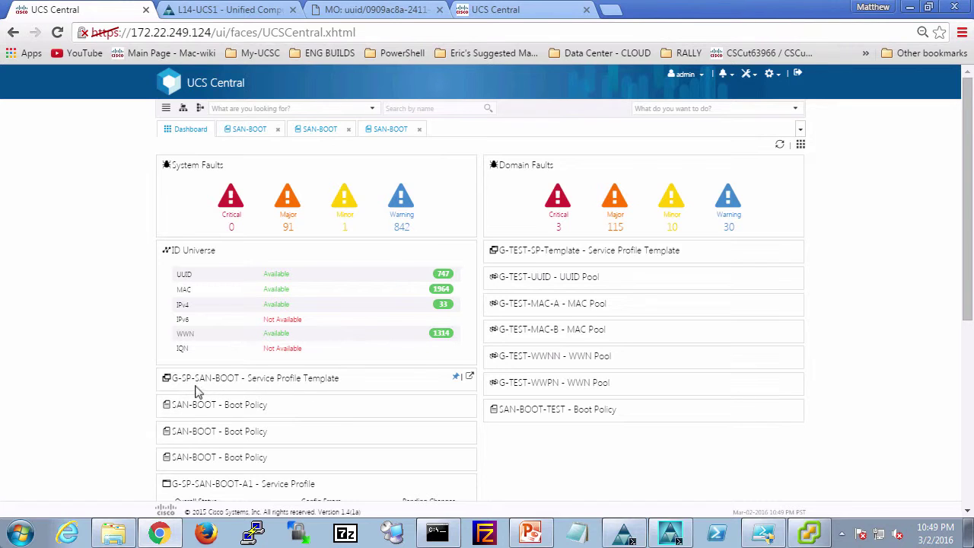
pyautogui.click(454, 377)
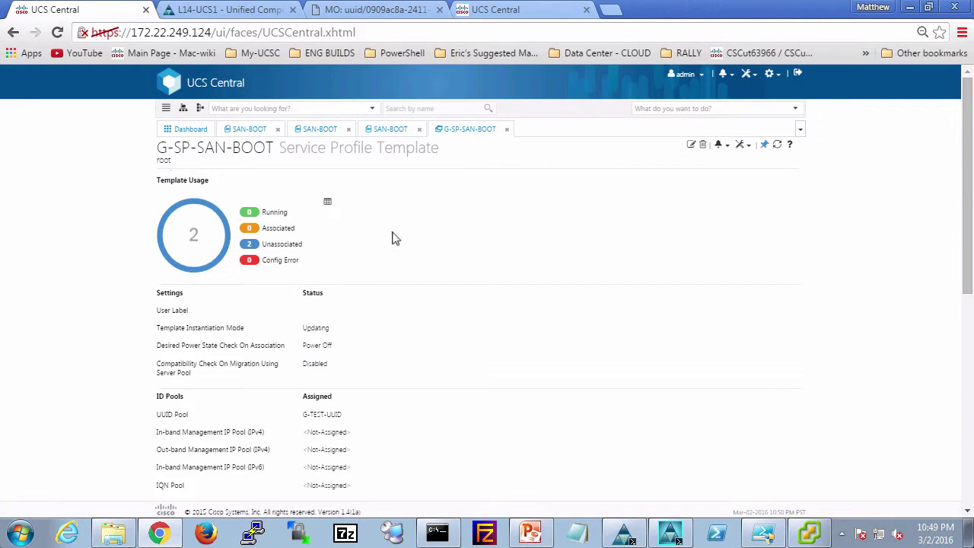
pyautogui.scroll(-1, 447, 326)
pyautogui.scroll(-4, 447, 326)
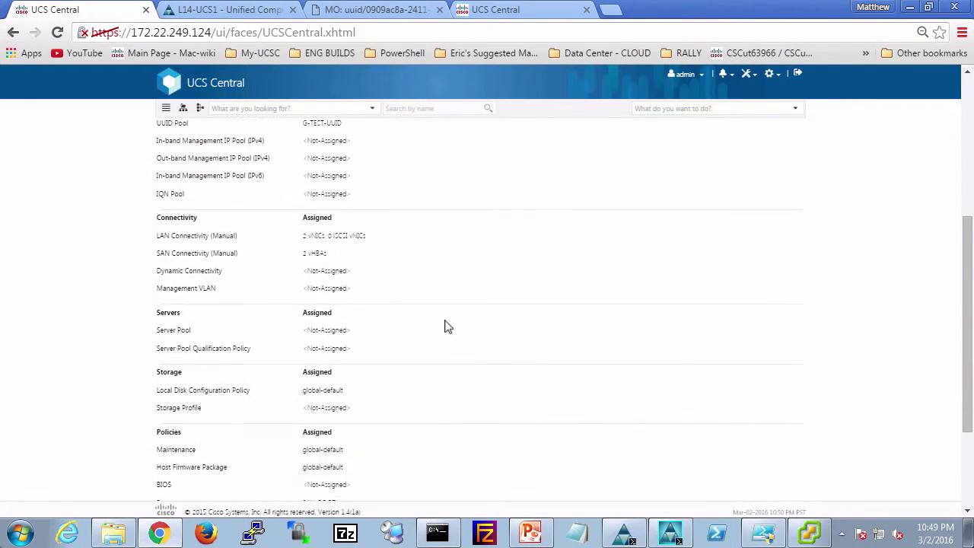
pyautogui.scroll(-2, 444, 328)
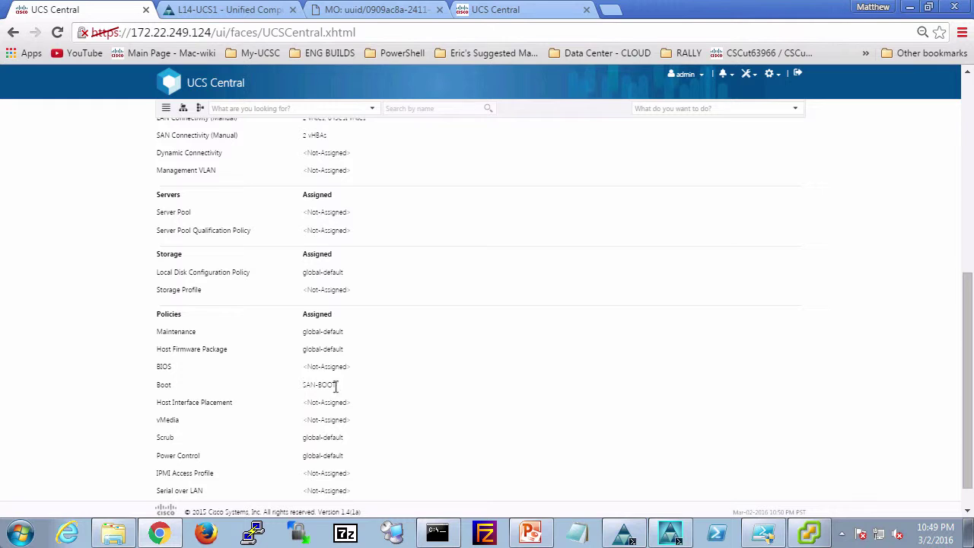
pyautogui.scroll(10, 344, 391)
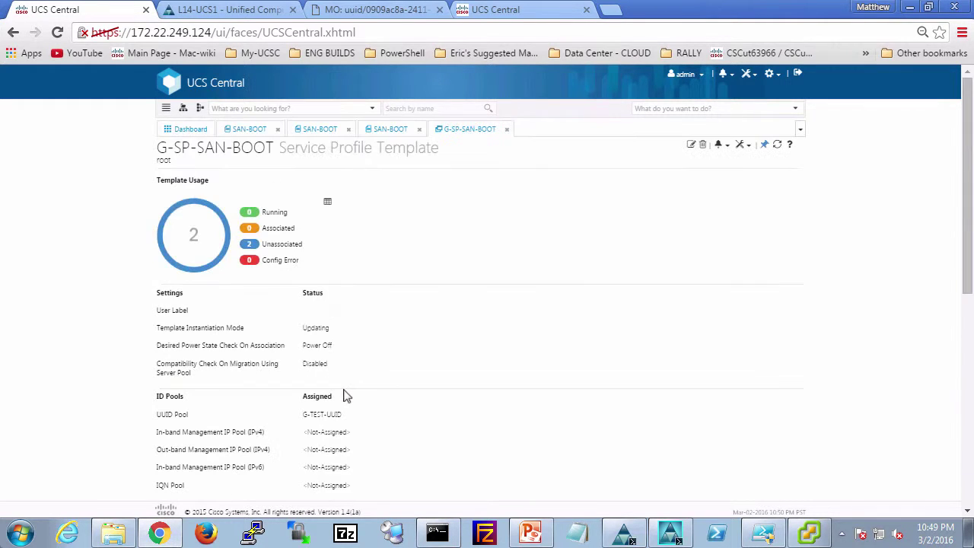
# Open the G-SP-SAN-BOOT-A1 service profile and examine where its assigned boot policy resolves.
pyautogui.click(190, 131)
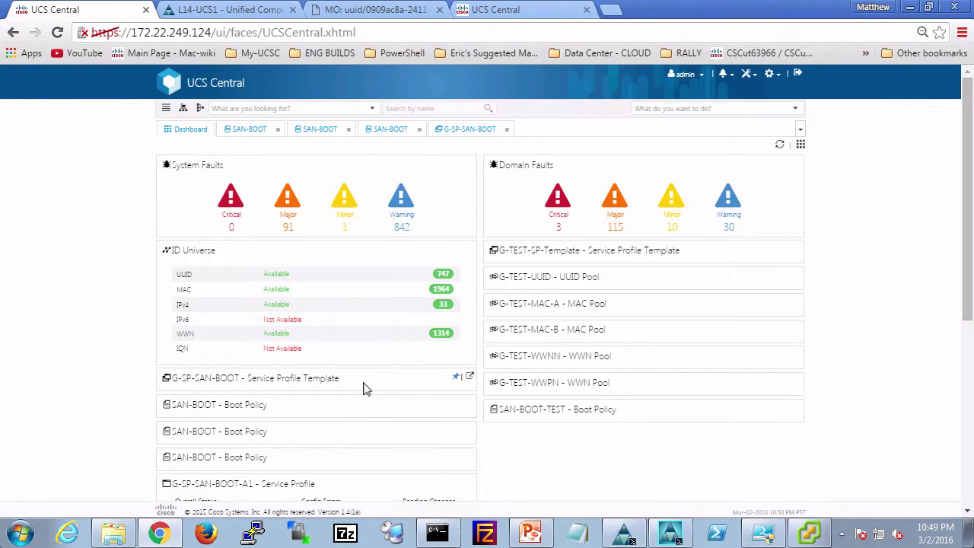
pyautogui.scroll(-3, 364, 388)
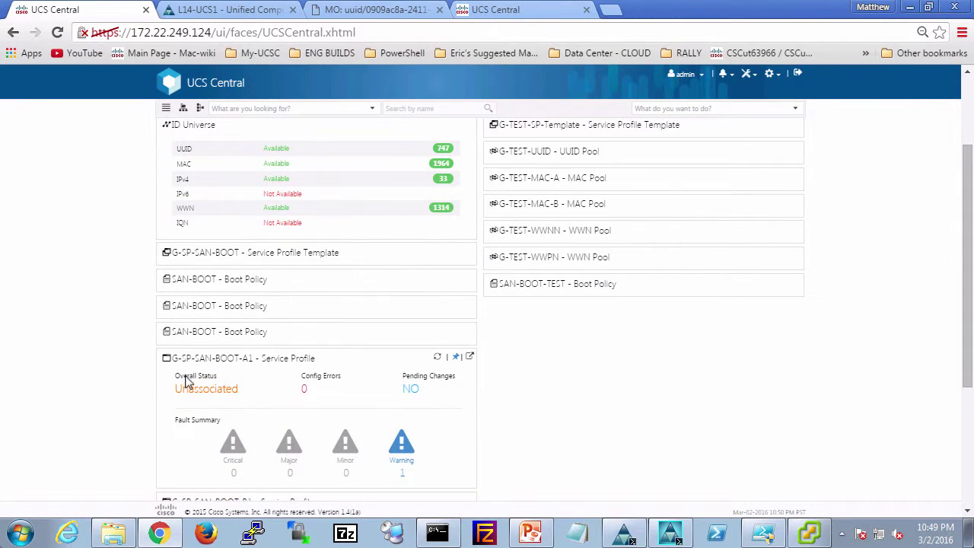
pyautogui.click(470, 357)
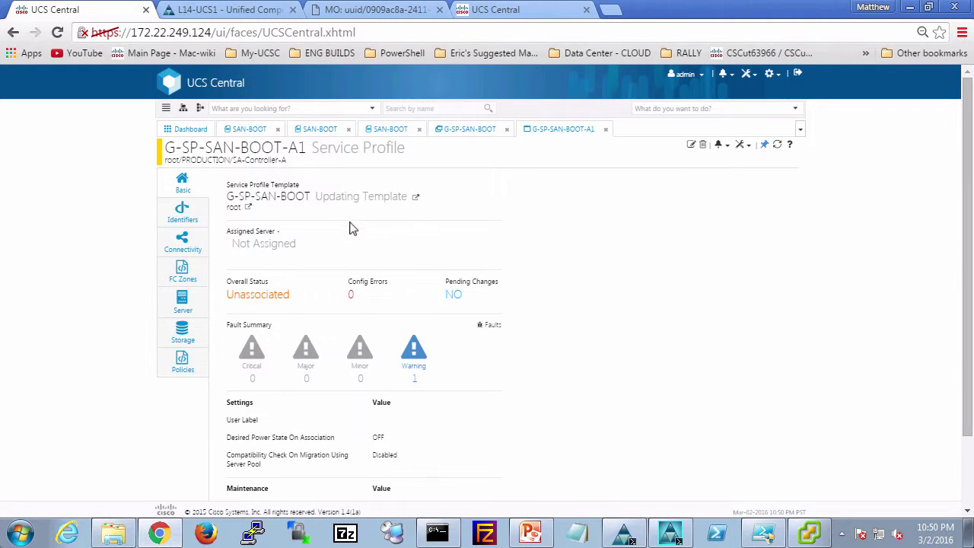
pyautogui.scroll(-2, 352, 230)
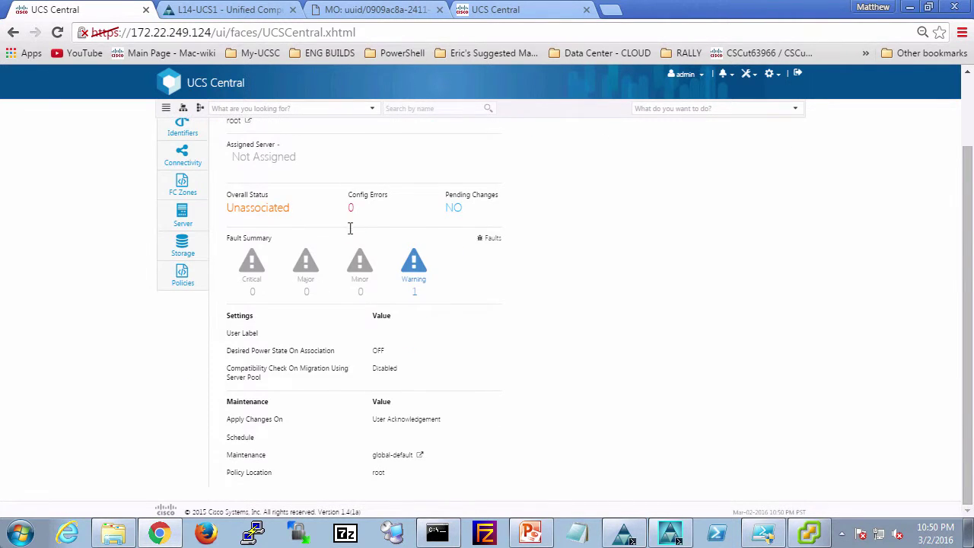
pyautogui.scroll(2, 350, 228)
pyautogui.click(190, 365)
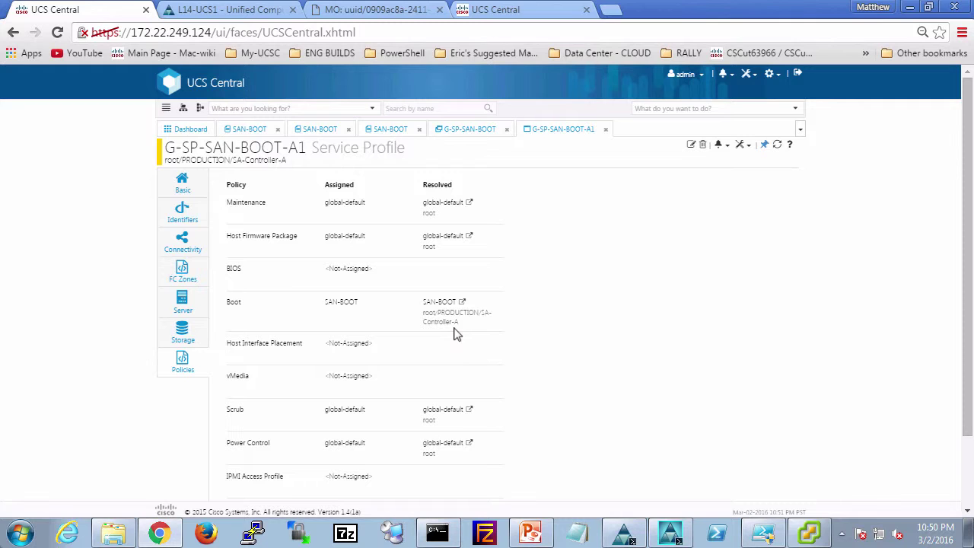
# Open the G-SP-SAN-BOOT-B1 service profile and examine where its assigned boot policy resolves.
pyautogui.click(189, 134)
pyautogui.scroll(-3, 333, 428)
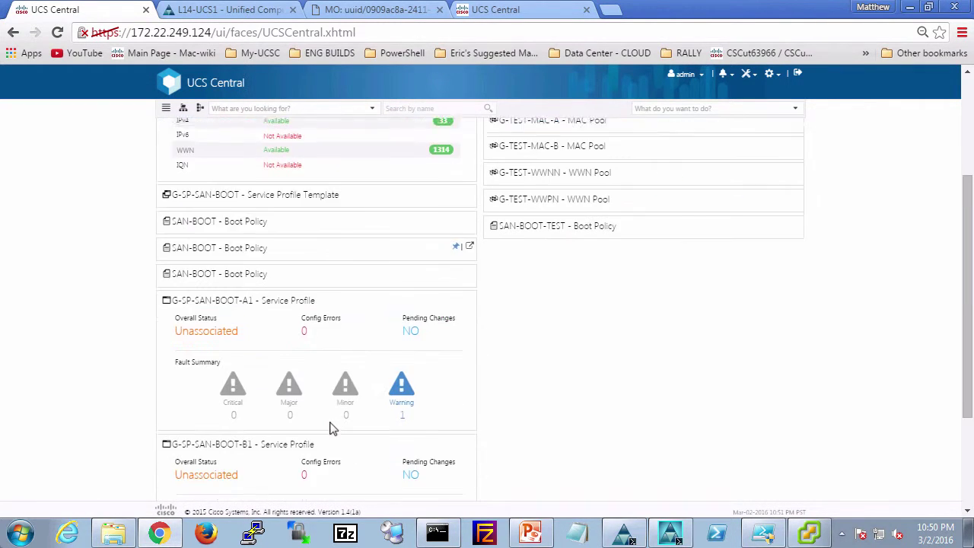
pyautogui.scroll(-1, 332, 428)
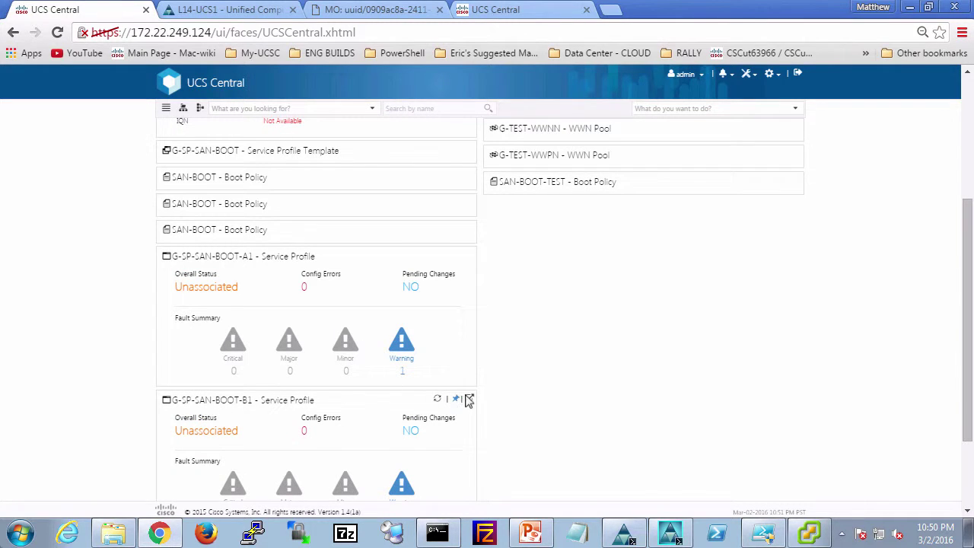
pyautogui.click(469, 399)
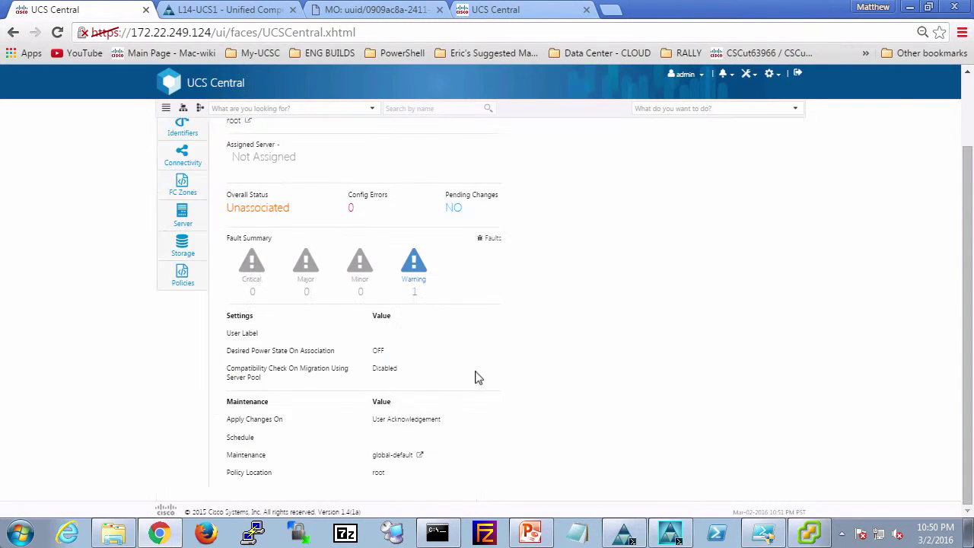
pyautogui.scroll(2, 525, 297)
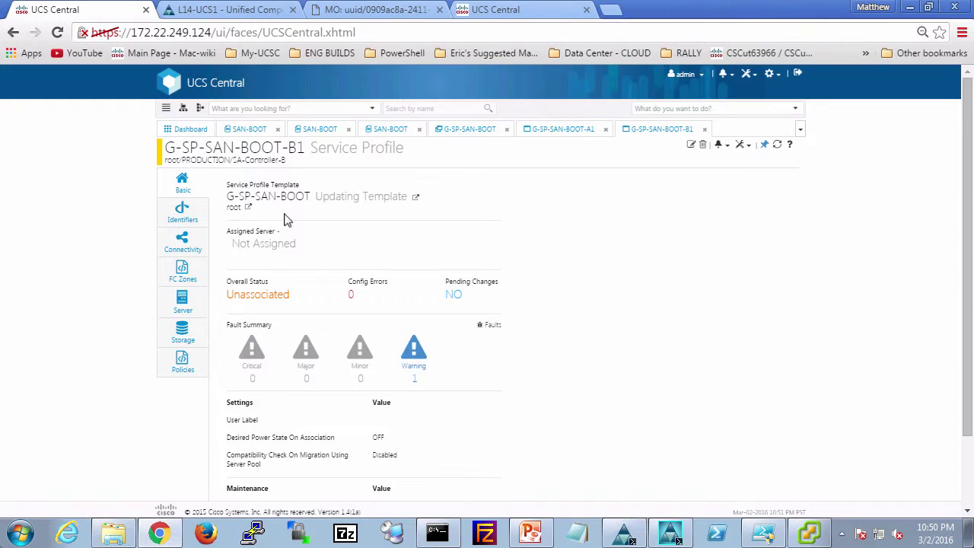
pyautogui.click(181, 361)
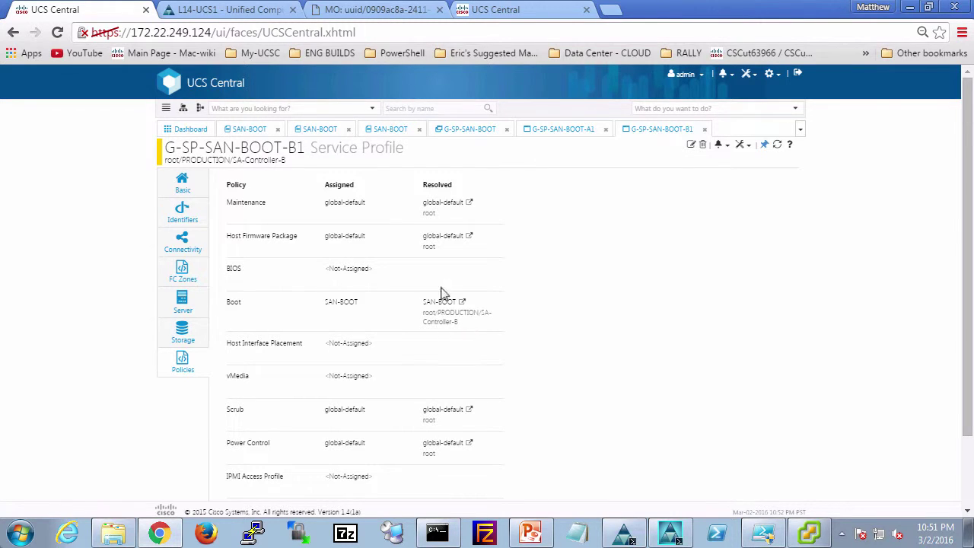
# Manually assign server L14-UCS1 1/1 to the G-SP-SAN-BOOT-A1 service profile, filtering the servers by the L14-UCS1 domain.
pyautogui.click(556, 131)
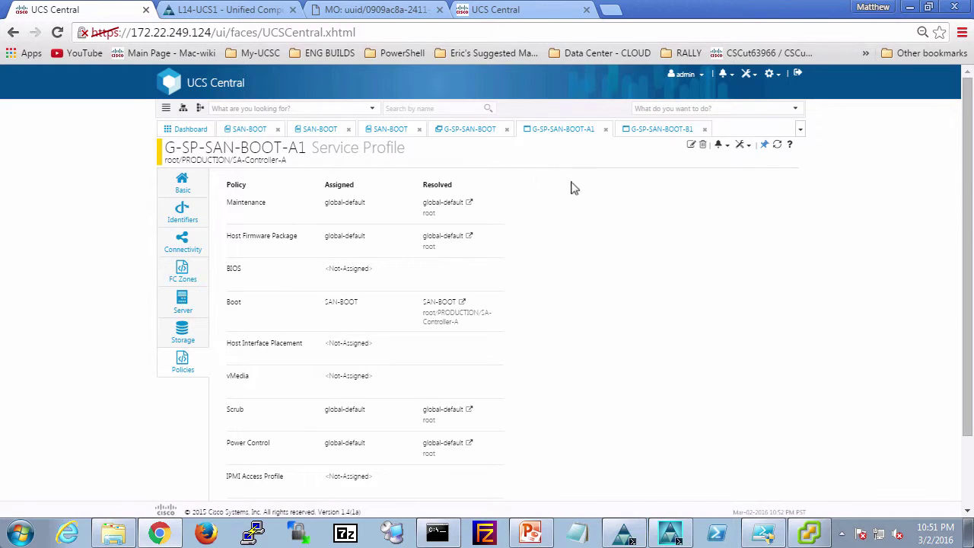
pyautogui.click(181, 184)
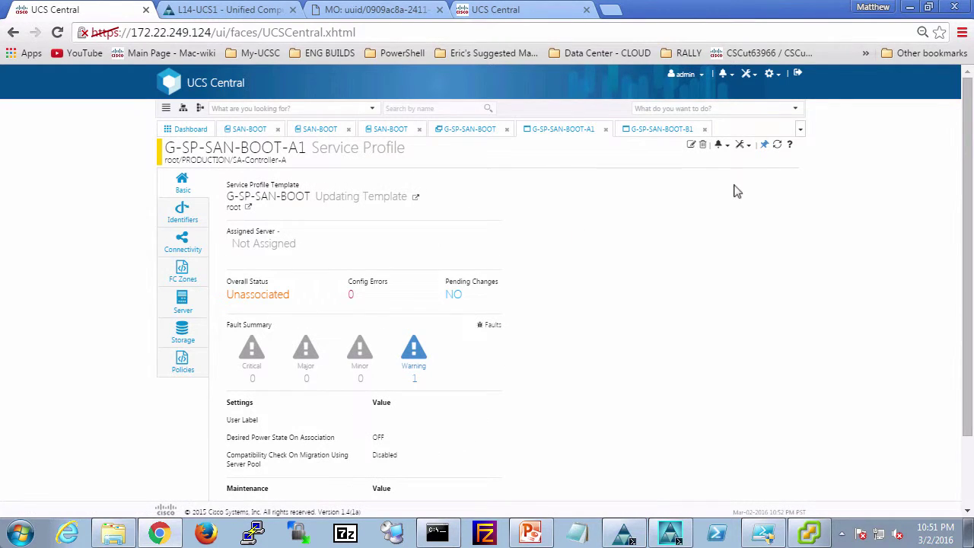
pyautogui.click(741, 146)
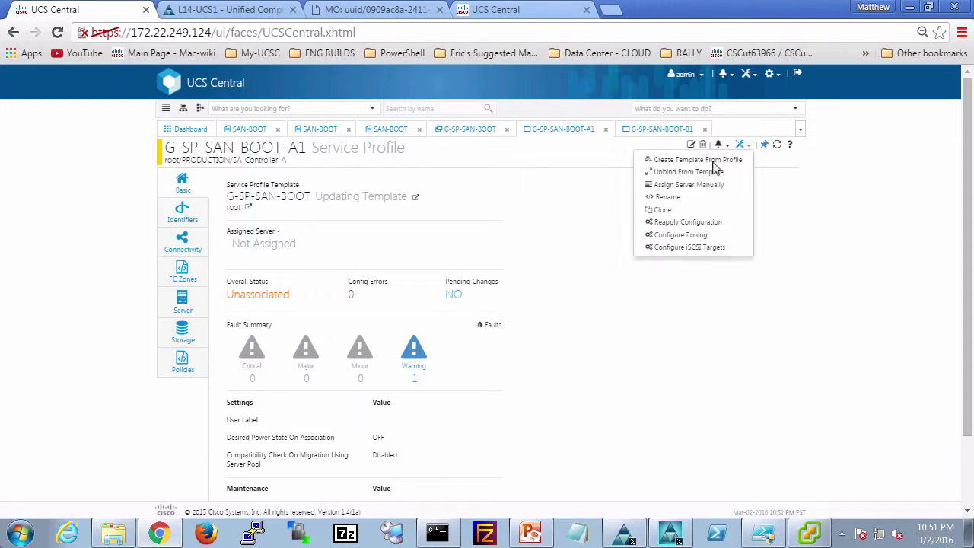
pyautogui.click(692, 187)
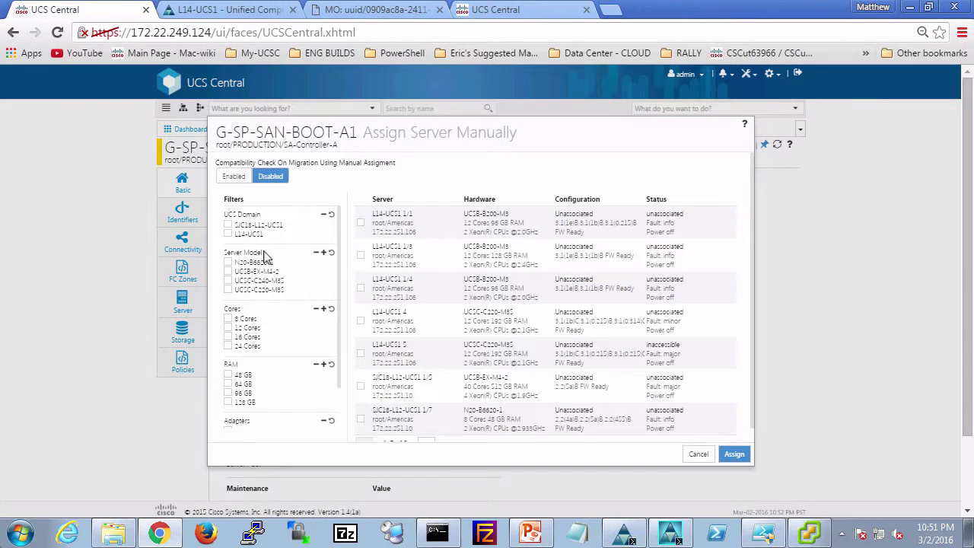
pyautogui.click(228, 234)
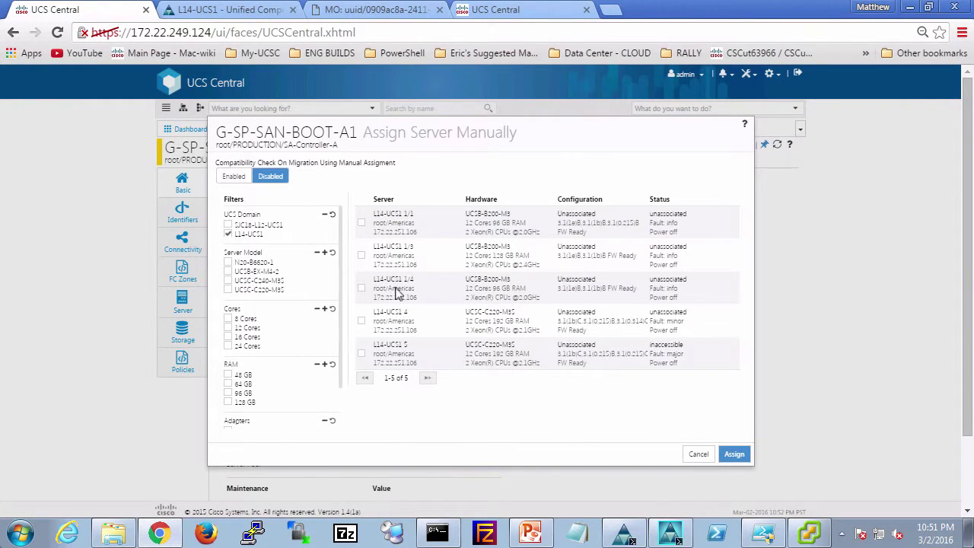
pyautogui.click(361, 225)
pyautogui.click(734, 455)
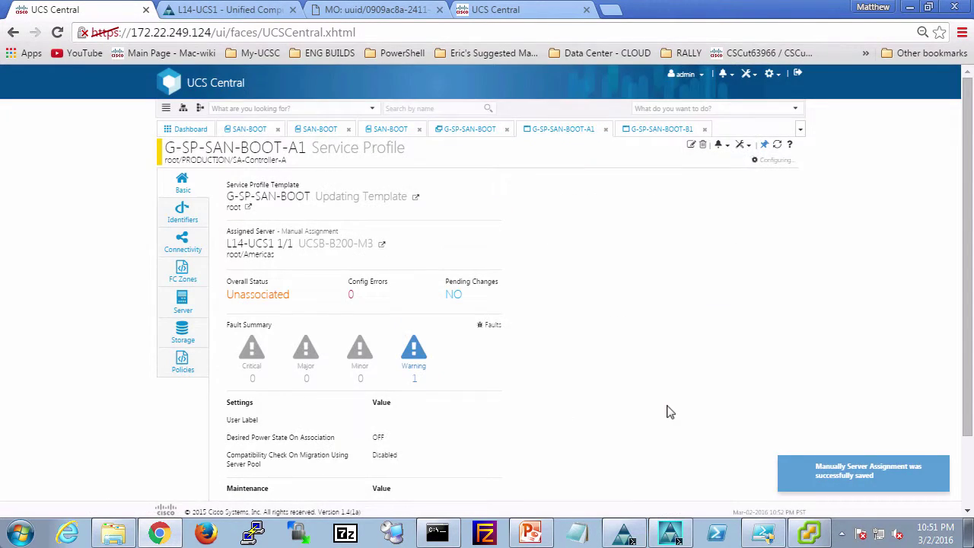
# Manually assign server L14-UCS1 1/4 to the G-SP-SAN-BOOT-B1 service profile, filtering the servers by the L14-UCS1 domain.
pyautogui.click(652, 135)
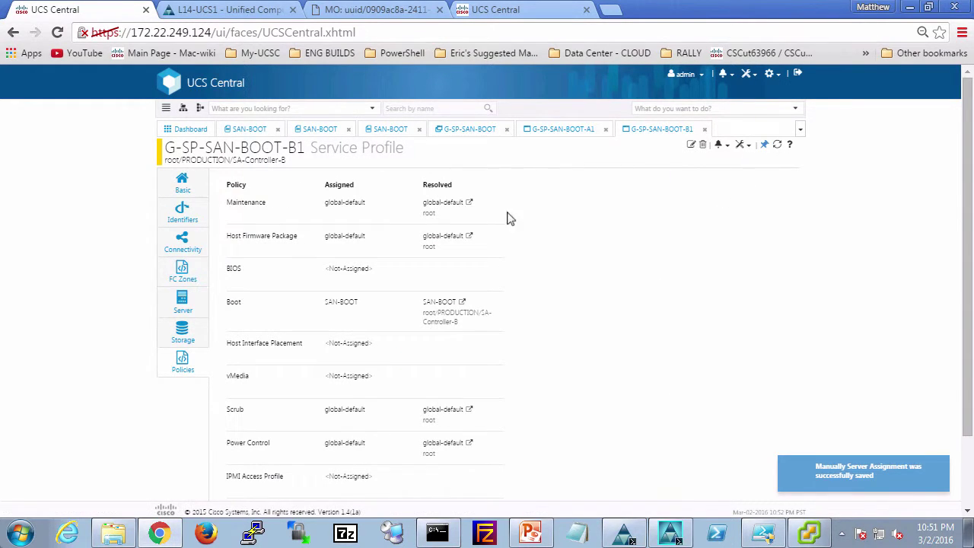
pyautogui.click(169, 181)
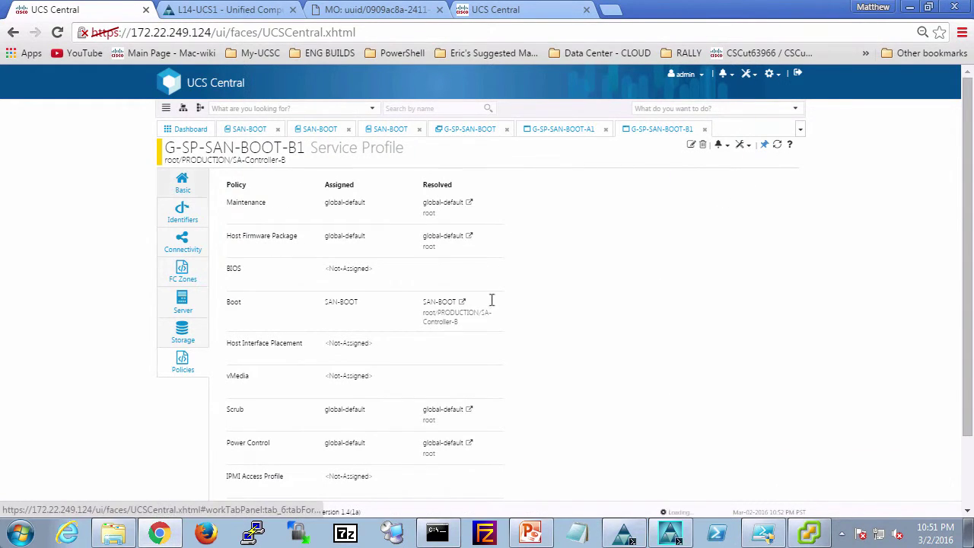
pyautogui.click(742, 145)
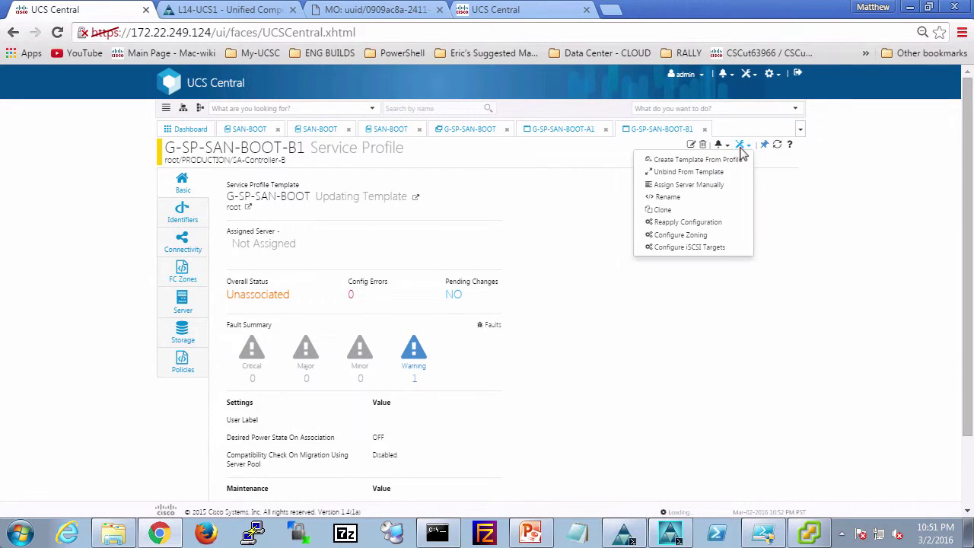
pyautogui.click(683, 187)
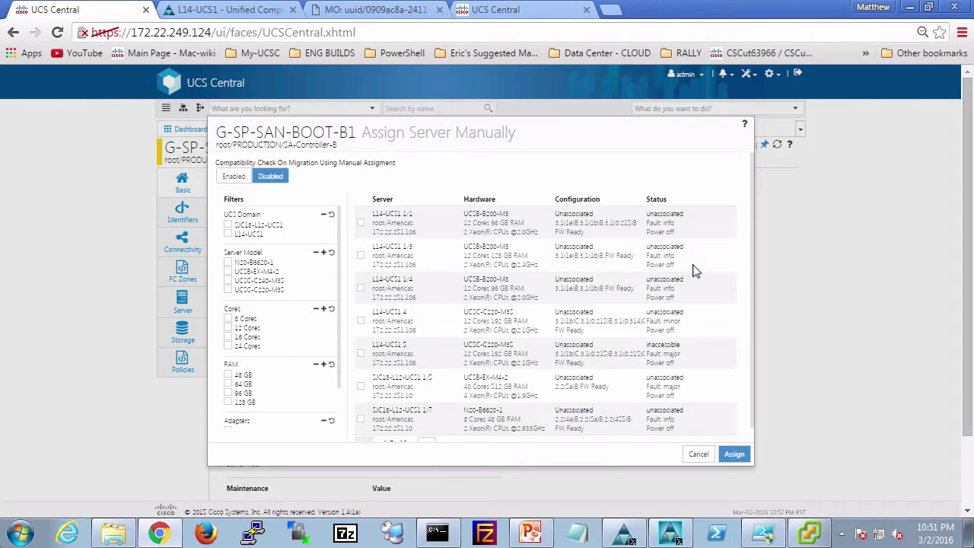
pyautogui.click(228, 235)
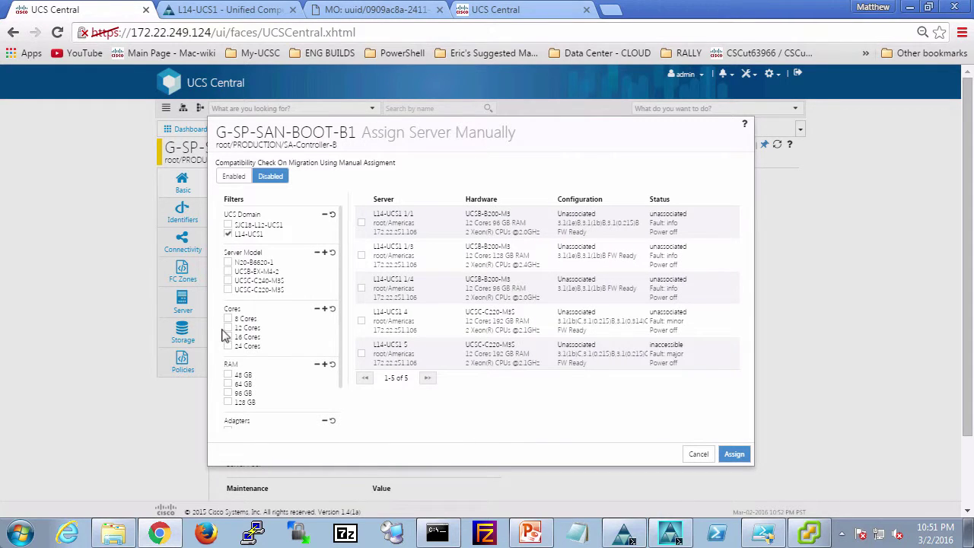
pyautogui.click(363, 290)
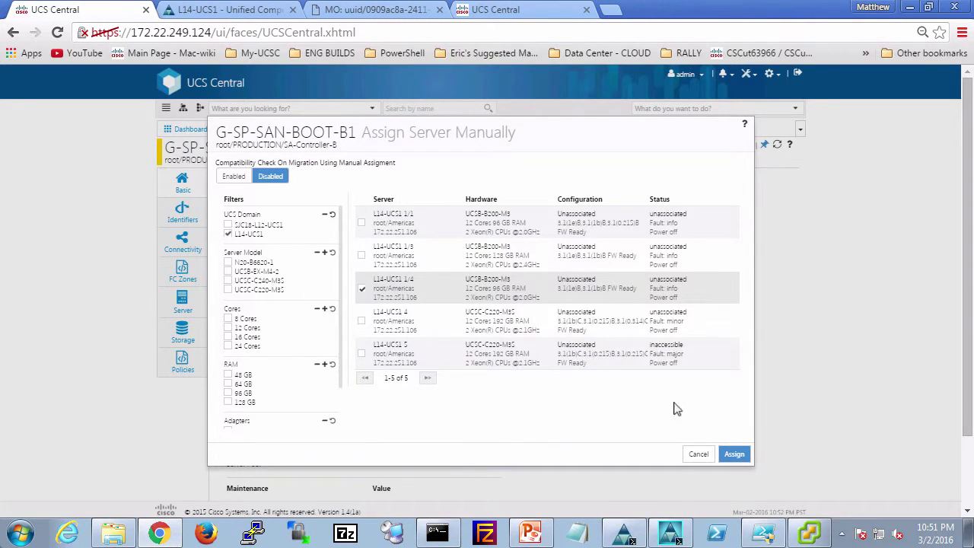
pyautogui.click(734, 454)
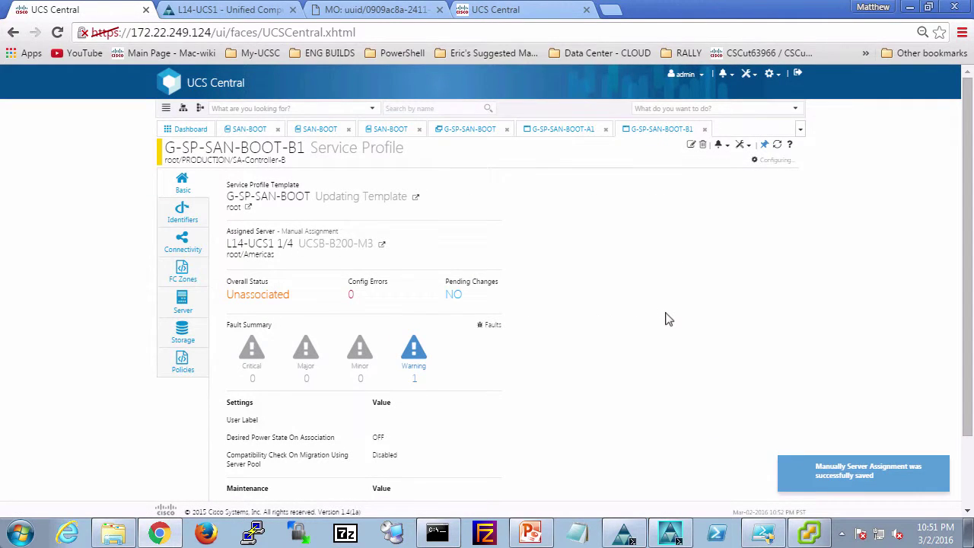
# Refresh the G-SP-SAN-BOOT-A1 service profile and check the association status of both it and G-SP-SAN-BOOT-B1.
pyautogui.click(545, 134)
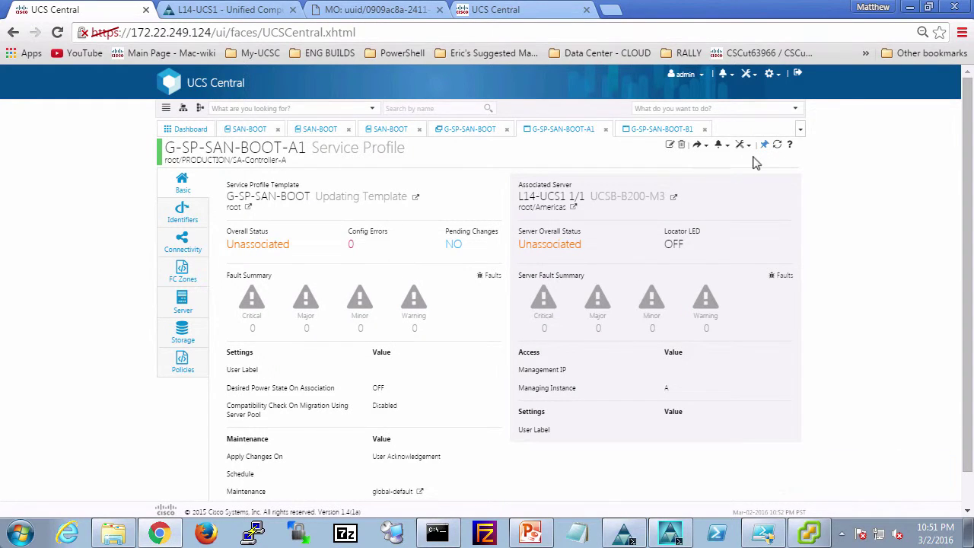
pyautogui.click(777, 144)
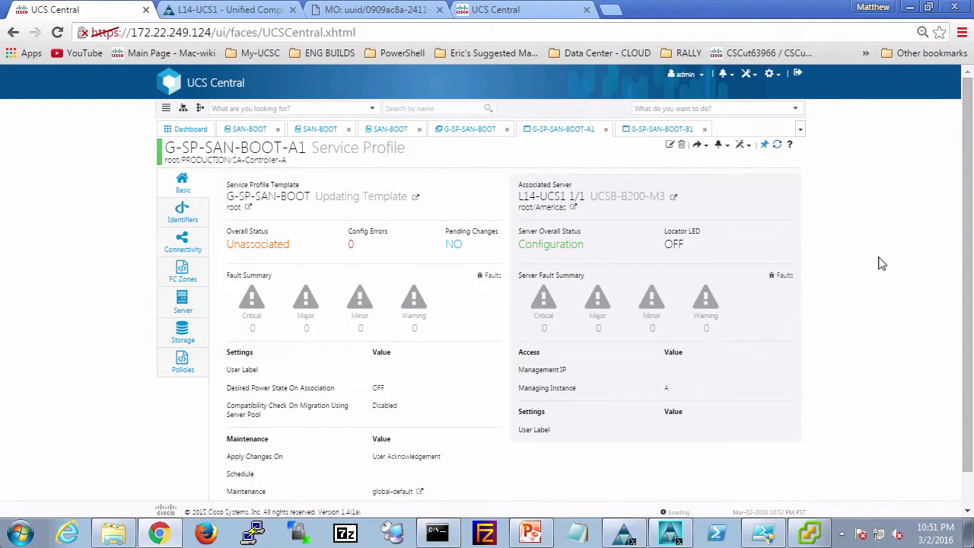
pyautogui.click(658, 129)
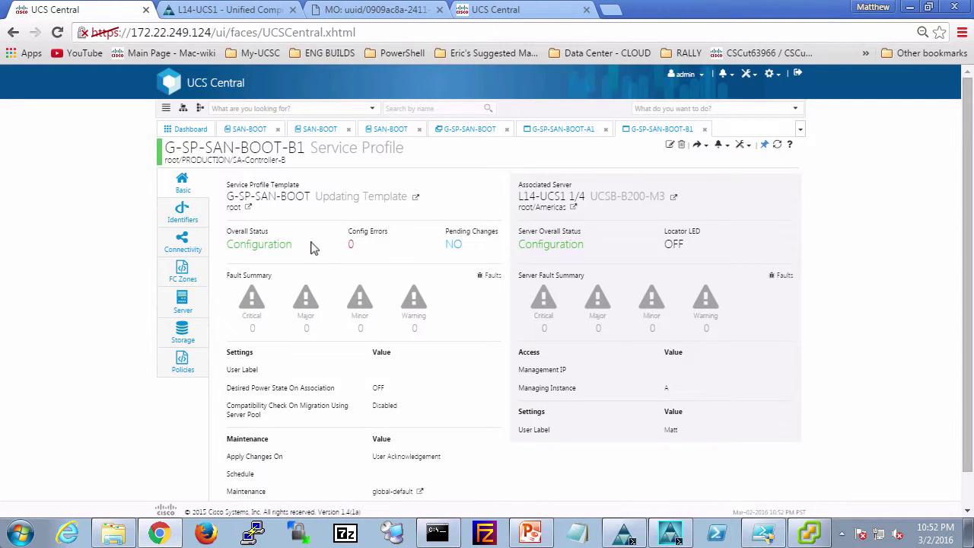
# Switch to the L14-UCS1 UCS Manager and check the FSM association progress of the G-SP-SAN-BOOT-A1 service profile.
pyautogui.click(218, 11)
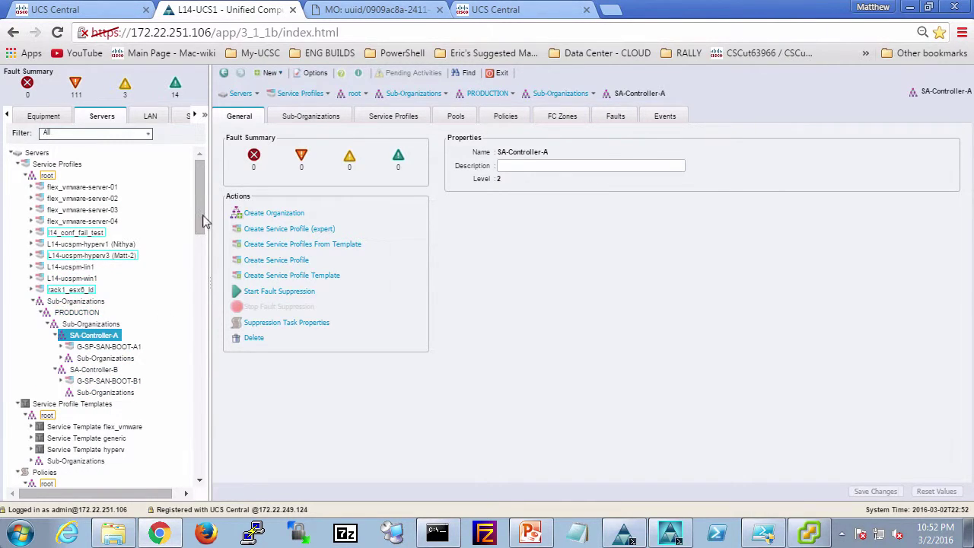
pyautogui.moveTo(204, 227); pyautogui.dragTo(207, 286)
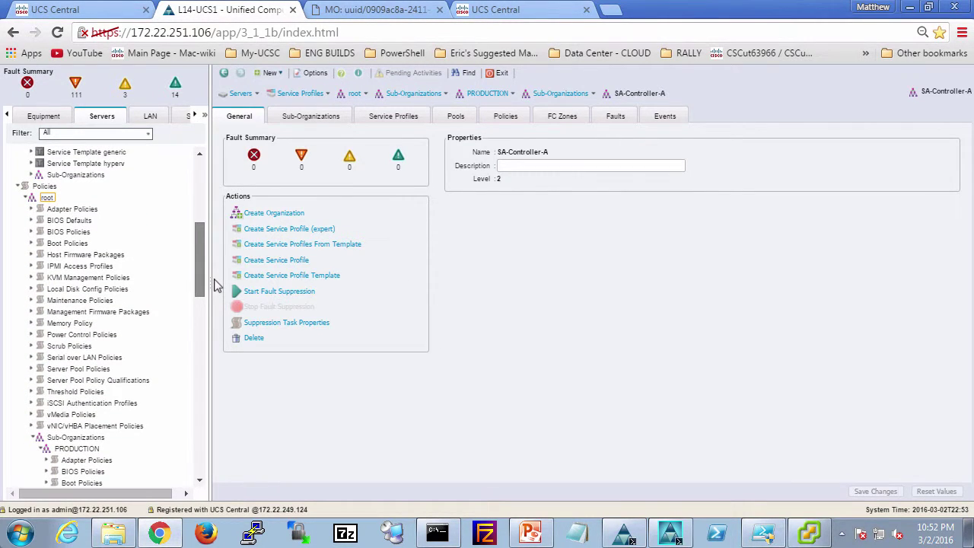
pyautogui.scroll(8, 206, 285)
pyautogui.click(121, 347)
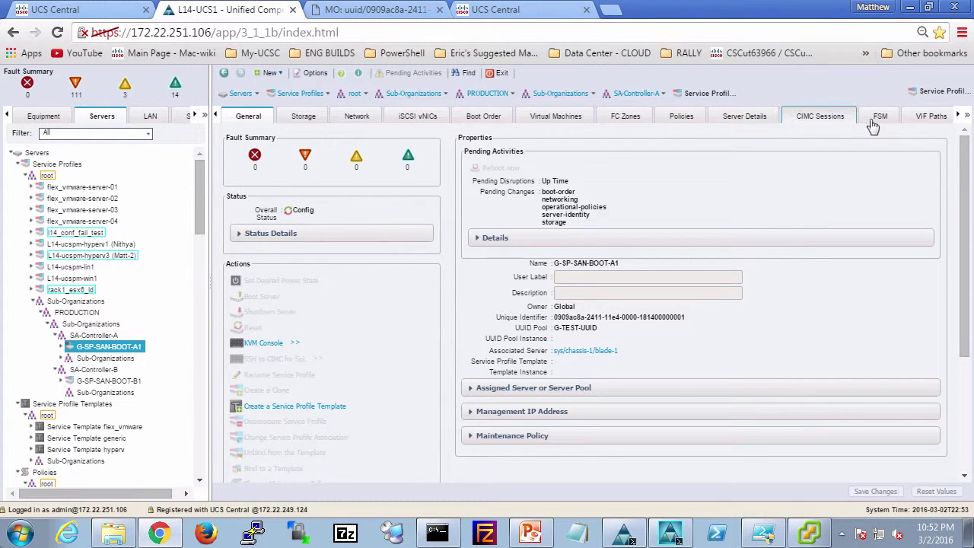
pyautogui.click(875, 122)
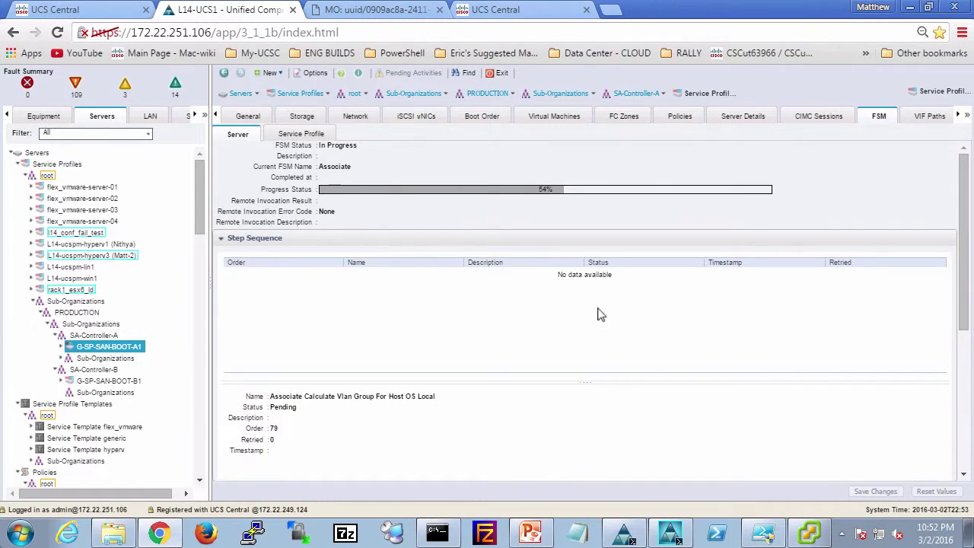
# Check the FSM progress and the general status details of the G-SP-SAN-BOOT-B1 service profile.
pyautogui.click(104, 382)
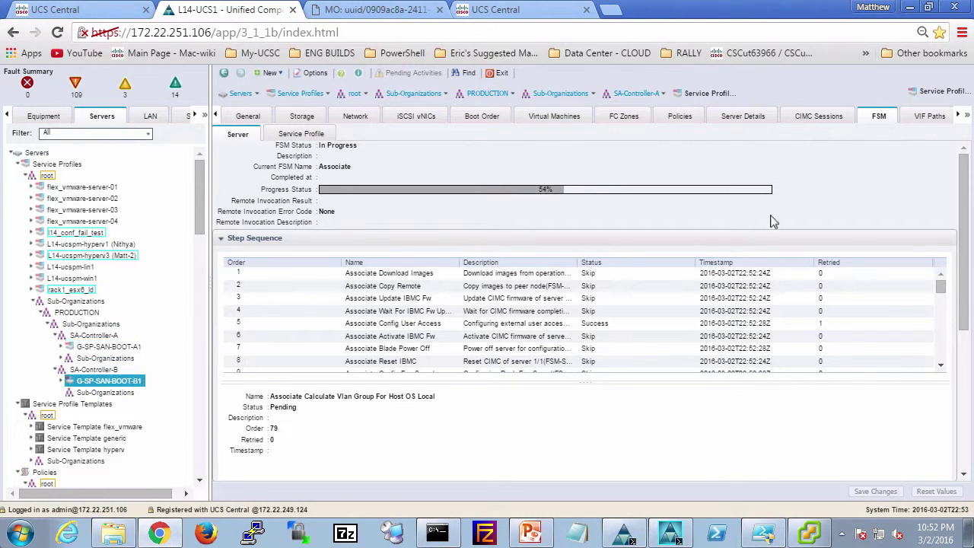
pyautogui.click(879, 118)
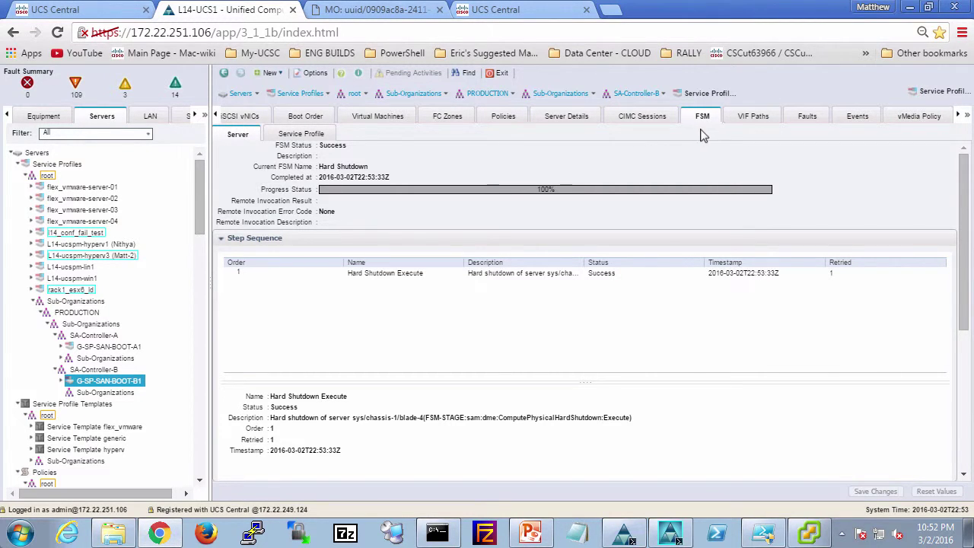
pyautogui.click(216, 117)
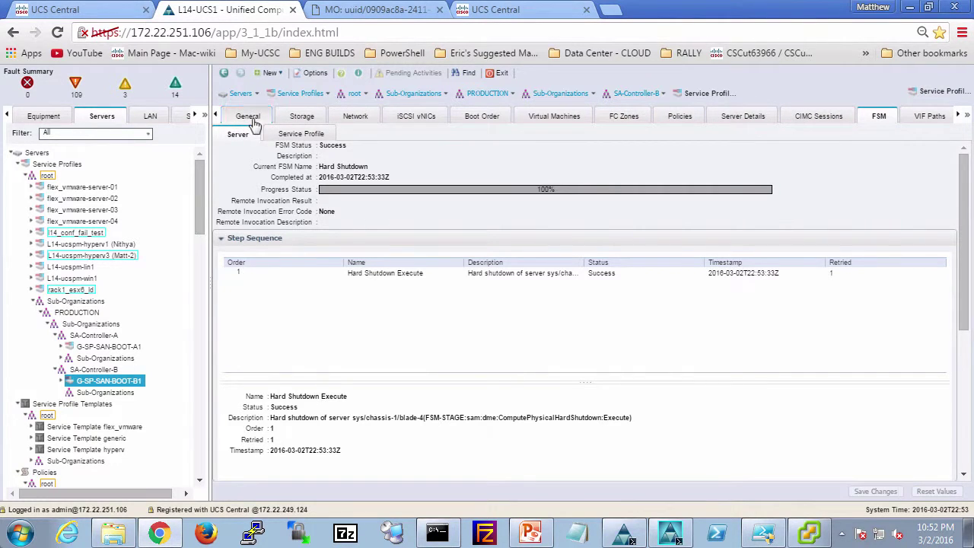
pyautogui.click(250, 118)
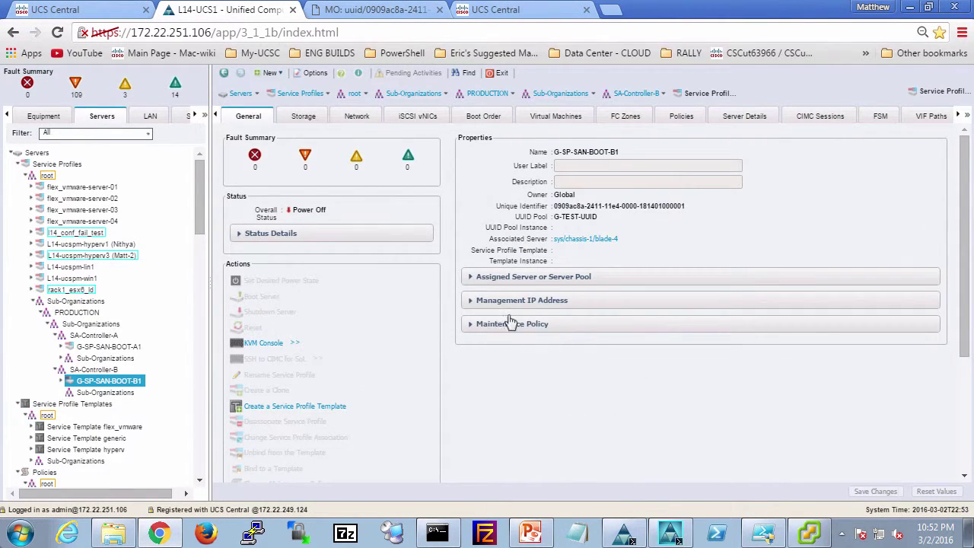
pyautogui.click(257, 234)
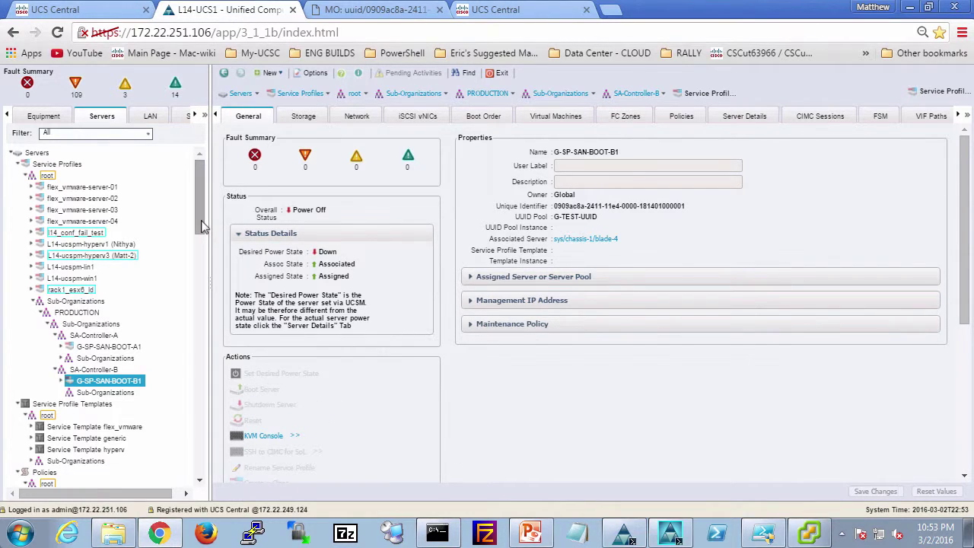
# Open the SAN-BOOT boot policy under SA-Controller-A, expand its boot order and widen the columns to read the full target names and WWNs.
pyautogui.moveTo(202, 226); pyautogui.dragTo(217, 367)
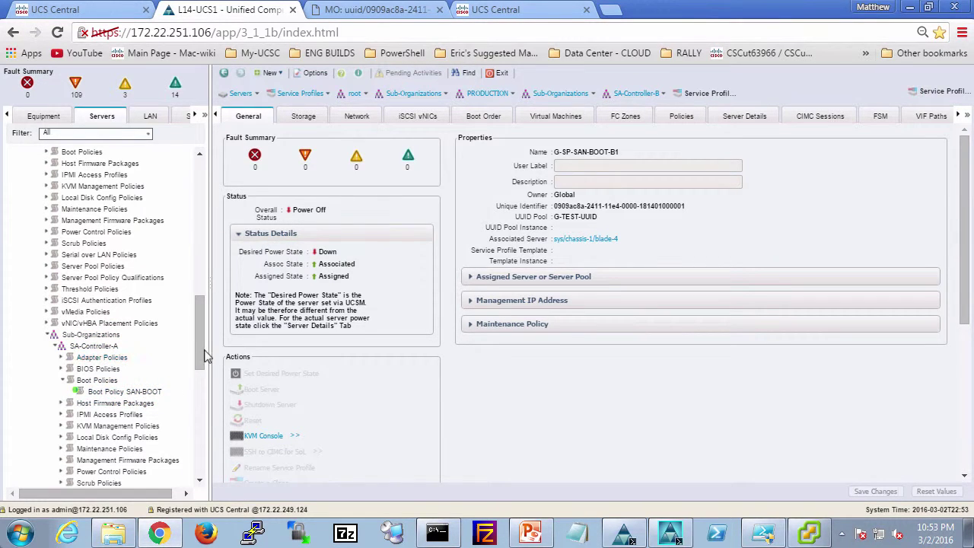
pyautogui.moveTo(204, 357); pyautogui.dragTo(205, 420)
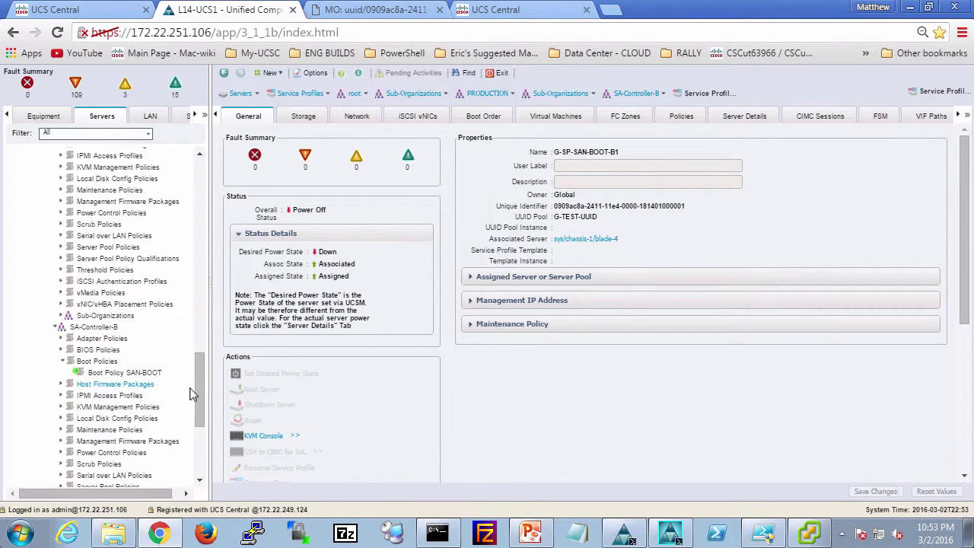
pyautogui.scroll(6, 121, 404)
pyautogui.click(124, 391)
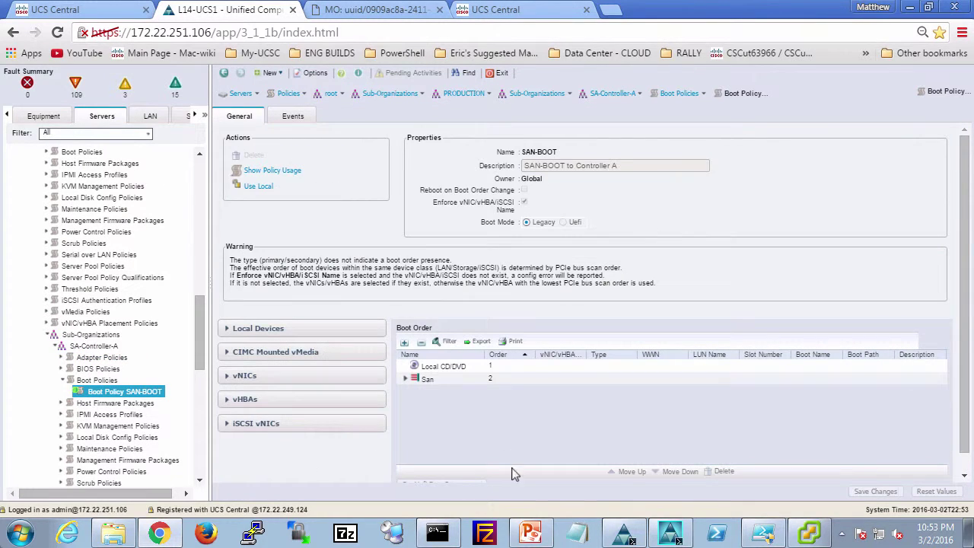
pyautogui.click(404, 341)
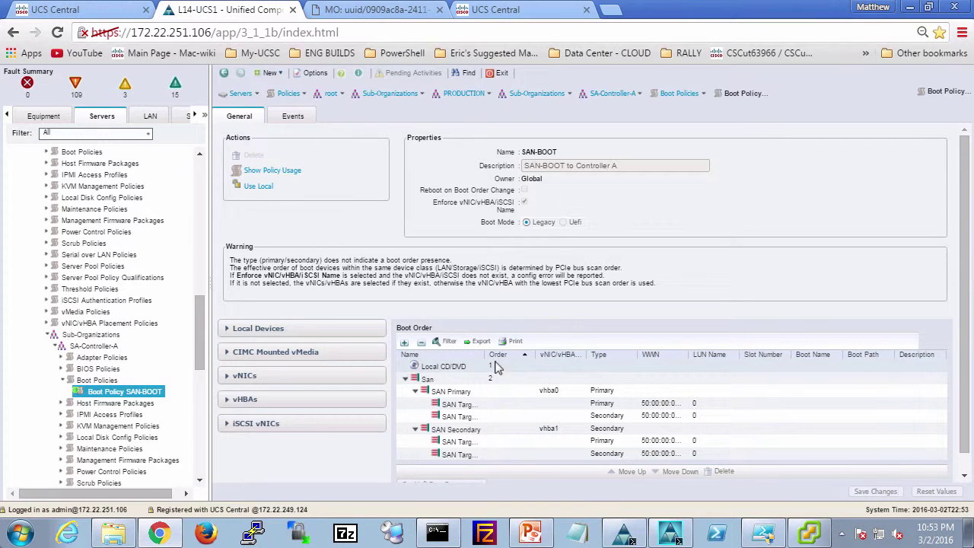
pyautogui.moveTo(537, 354); pyautogui.dragTo(587, 354)
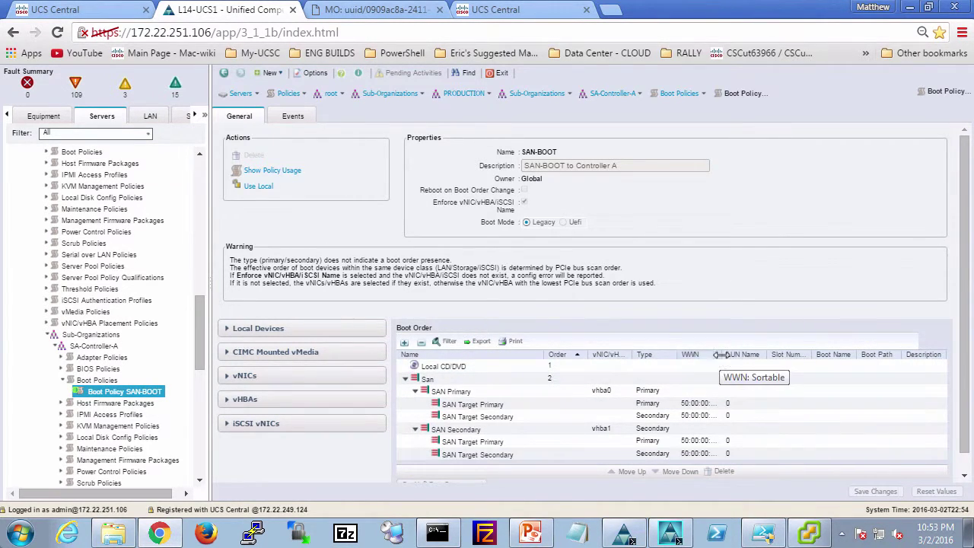
pyautogui.moveTo(725, 354); pyautogui.dragTo(803, 356)
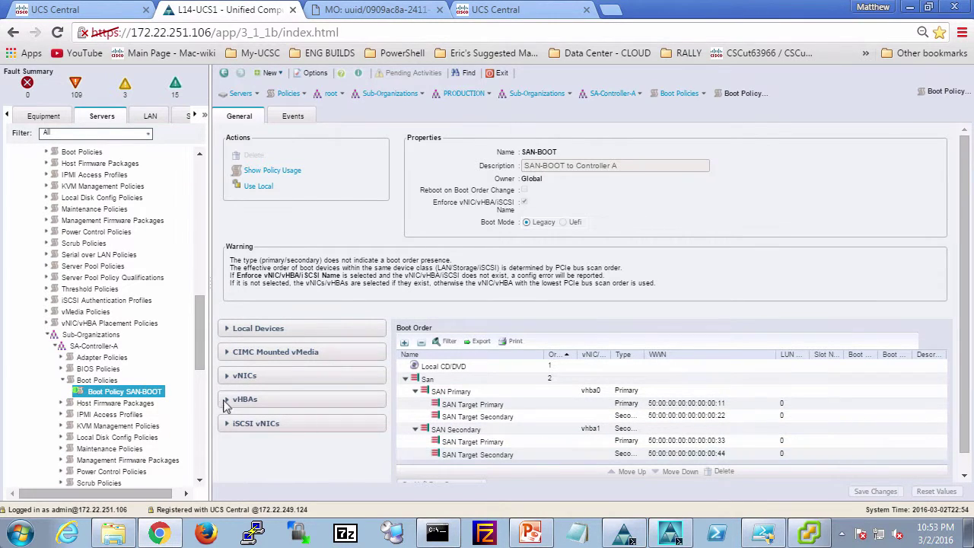
# Open the SAN-BOOT boot policy under SA-Controller-B, expand its boot order and widen the columns to read the full target names and WWNs.
pyautogui.moveTo(199, 340); pyautogui.dragTo(199, 344)
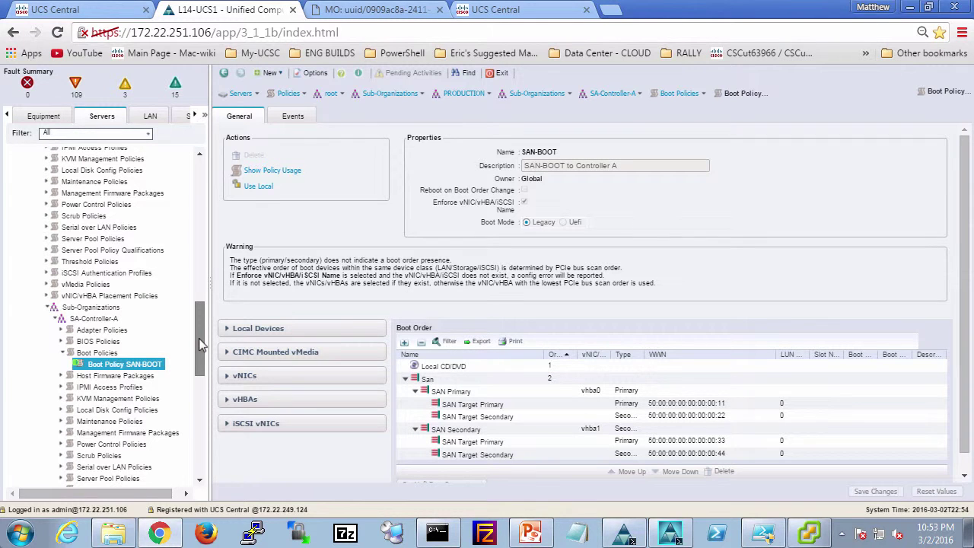
pyautogui.moveTo(198, 338); pyautogui.dragTo(198, 391)
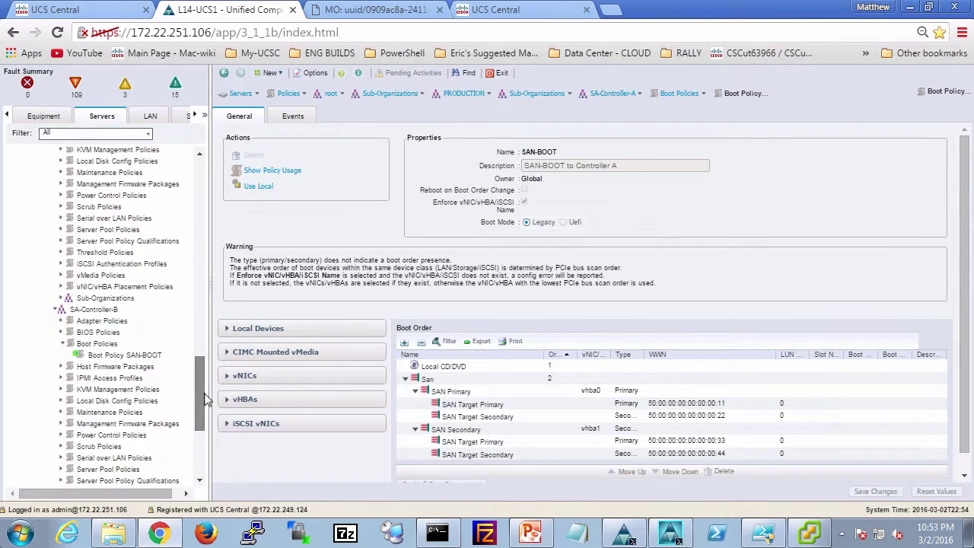
pyautogui.click(137, 355)
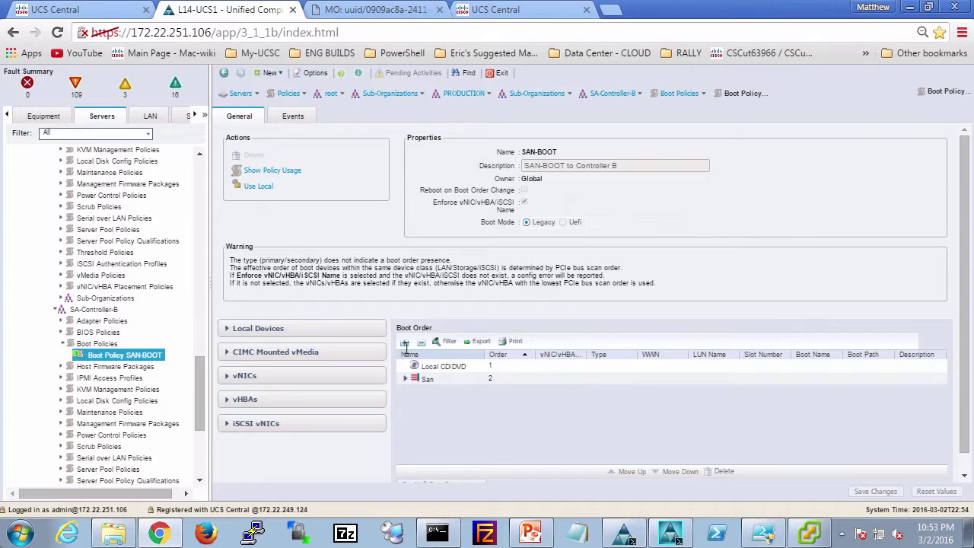
pyautogui.click(405, 378)
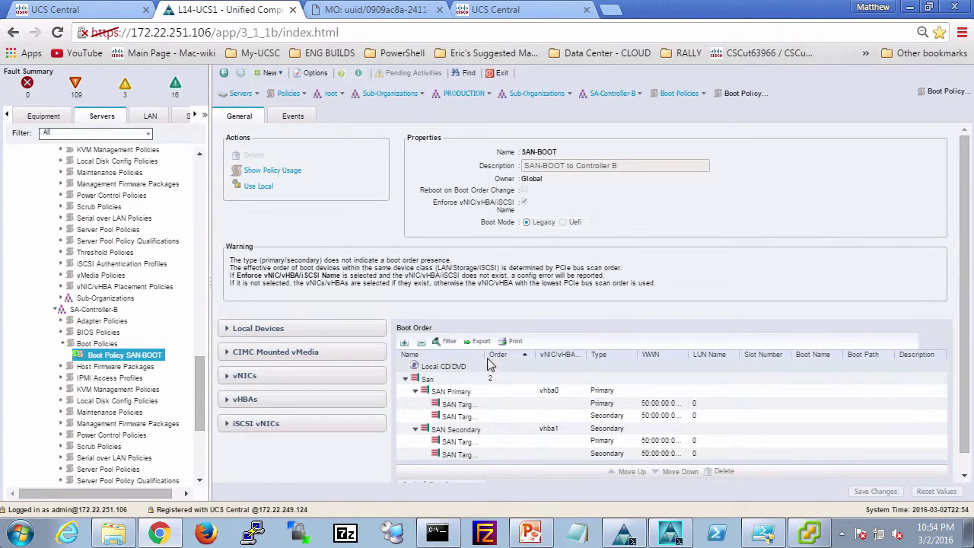
pyautogui.moveTo(484, 354); pyautogui.dragTo(551, 355)
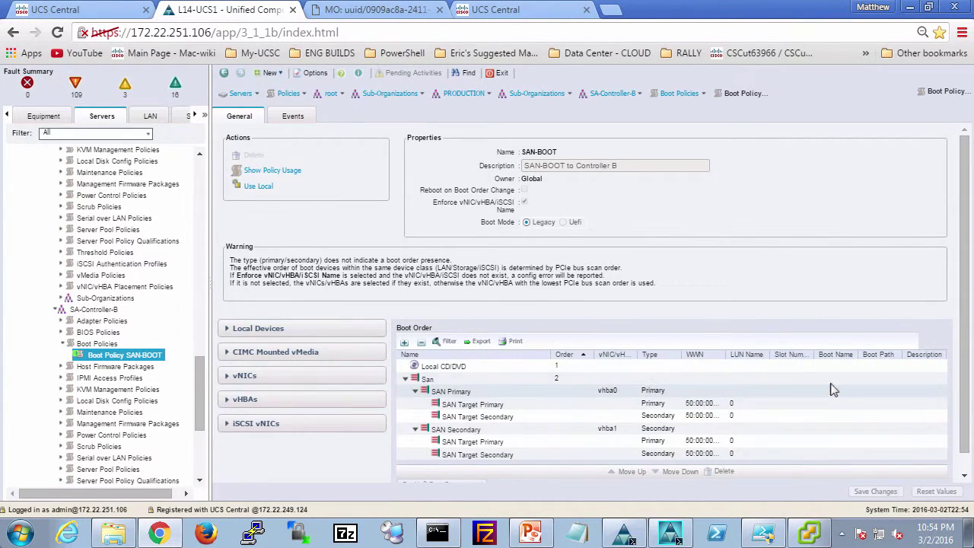
pyautogui.moveTo(726, 355); pyautogui.dragTo(780, 354)
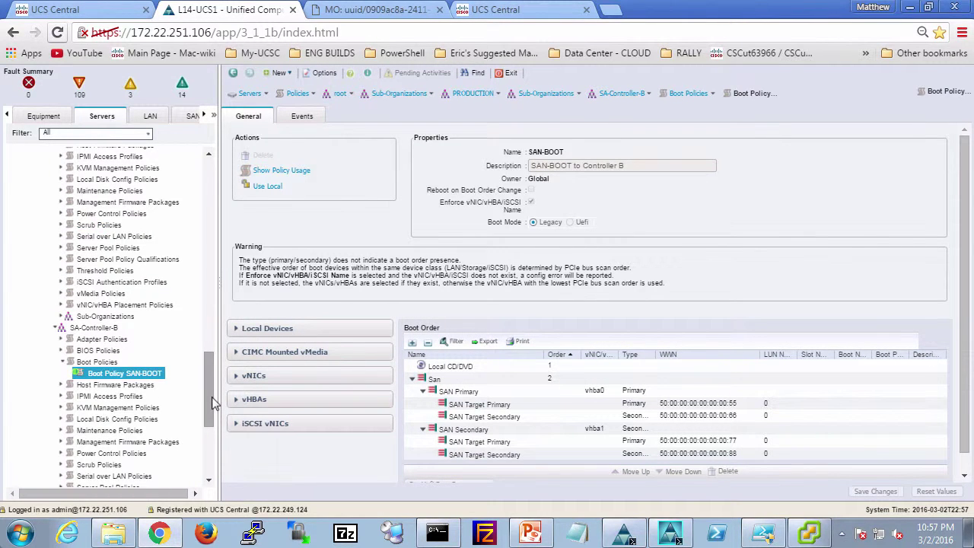
# Show the boot order of the G-SP-SAN-BOOT-A1 service profile, expand its San entries and widen the columns to read the full target names and WWNs.
pyautogui.moveTo(213, 404); pyautogui.dragTo(214, 200)
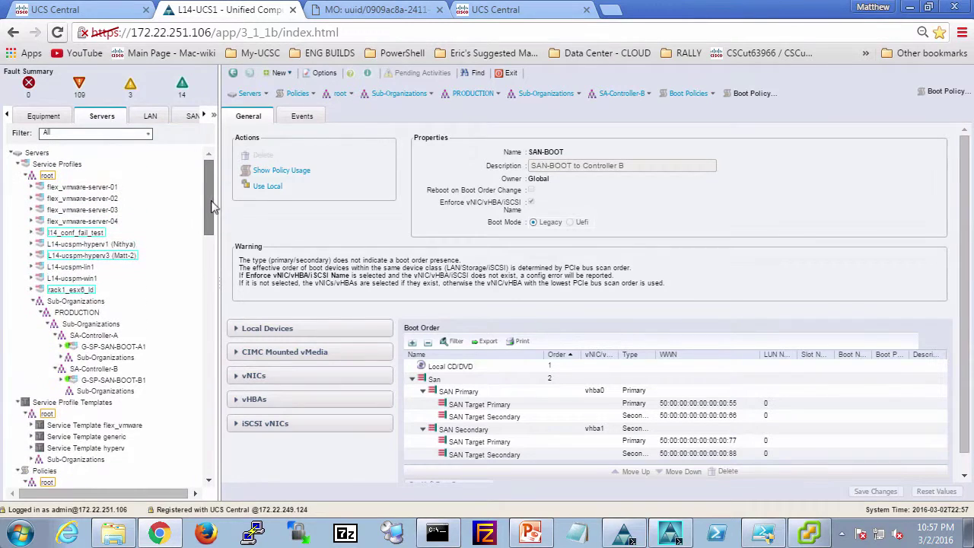
pyautogui.click(114, 347)
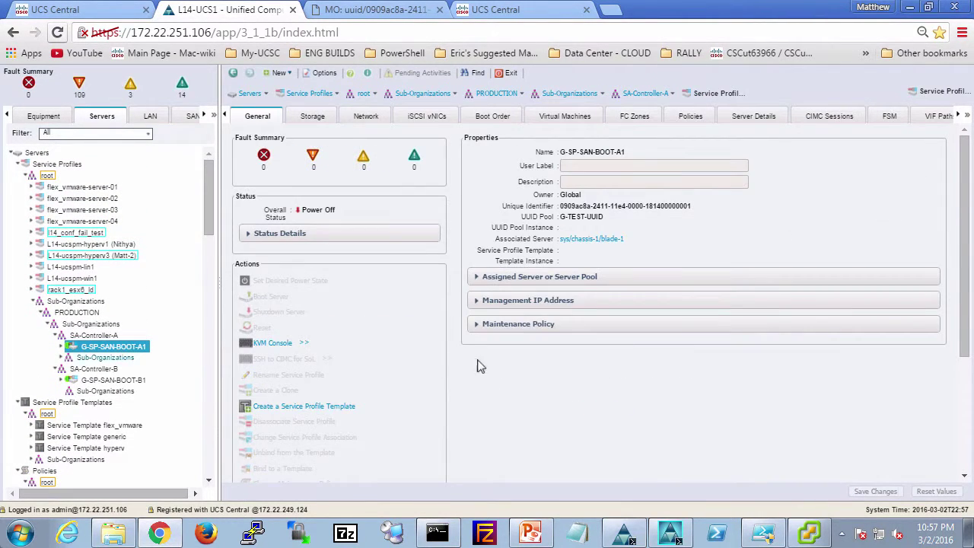
pyautogui.click(491, 119)
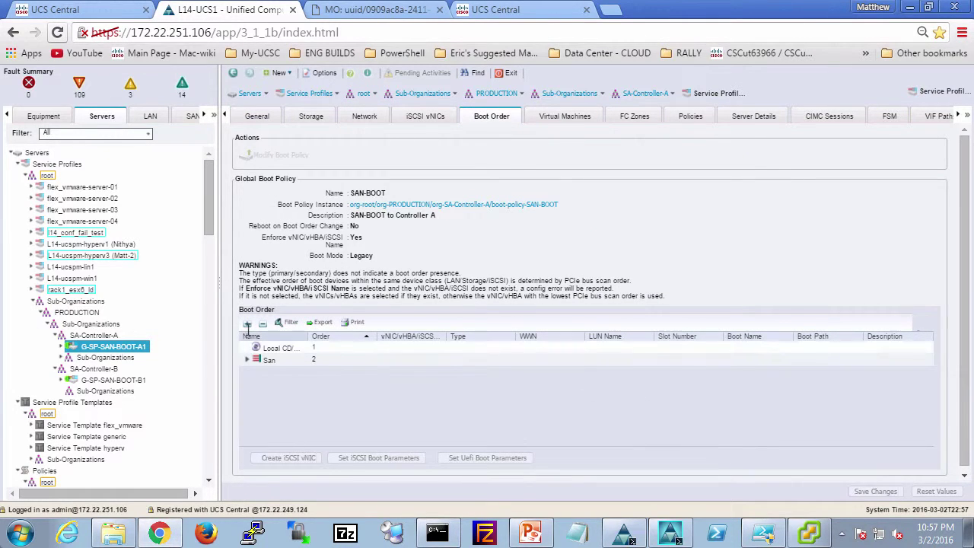
pyautogui.doubleClick(318, 356)
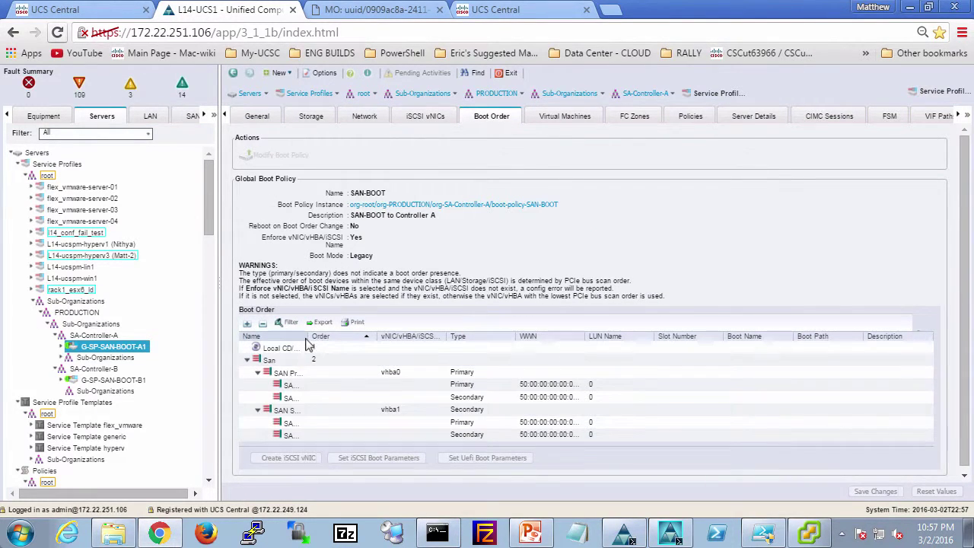
pyautogui.moveTo(306, 336); pyautogui.dragTo(376, 335)
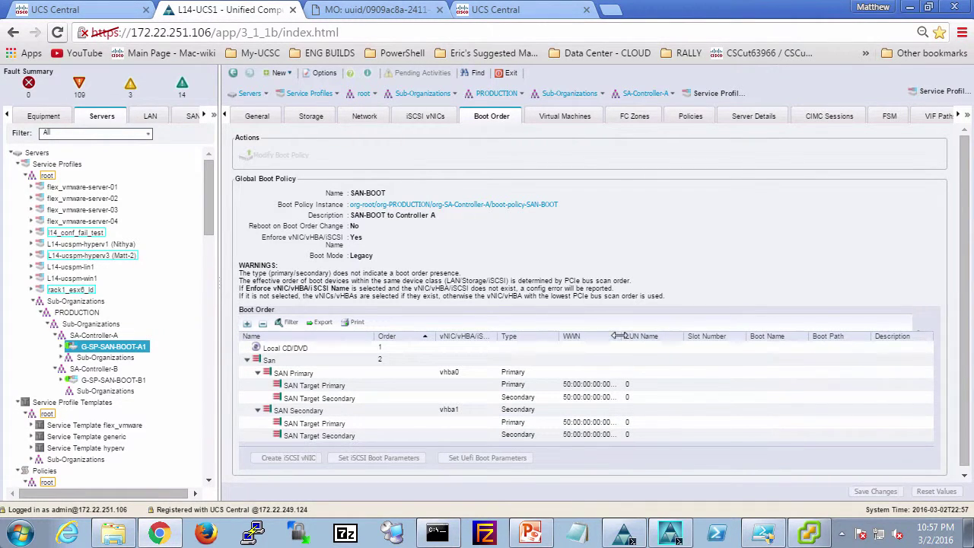
pyautogui.moveTo(621, 335); pyautogui.dragTo(675, 335)
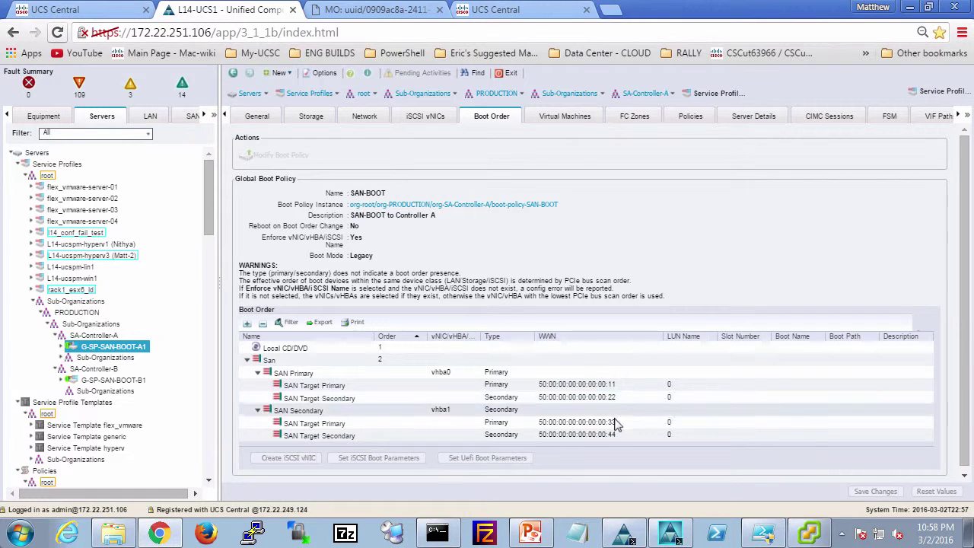
# Show the boot order of the G-SP-SAN-BOOT-B1 service profile with its San entries expanded and columns widened to read the full target names and WWNs.
pyautogui.click(112, 380)
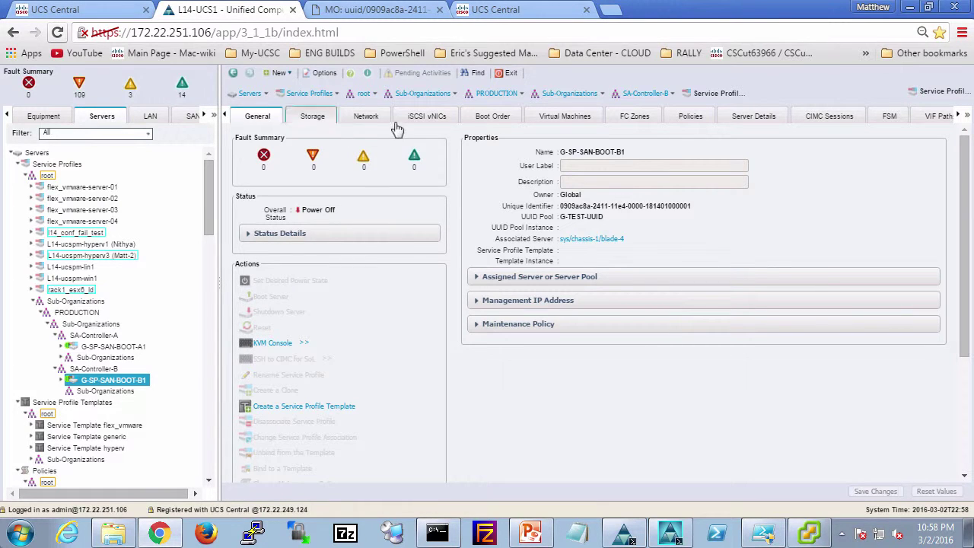
pyautogui.click(480, 120)
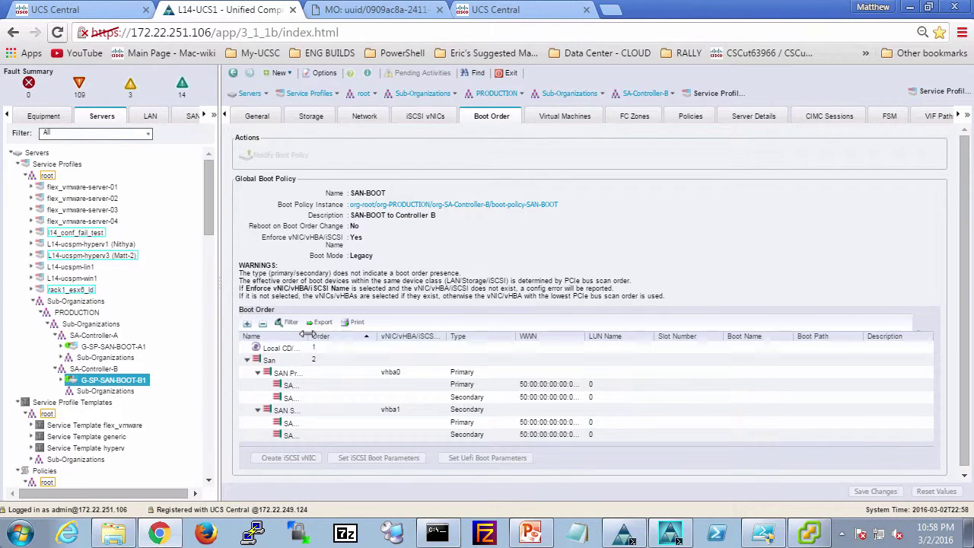
pyautogui.moveTo(312, 335); pyautogui.dragTo(377, 336)
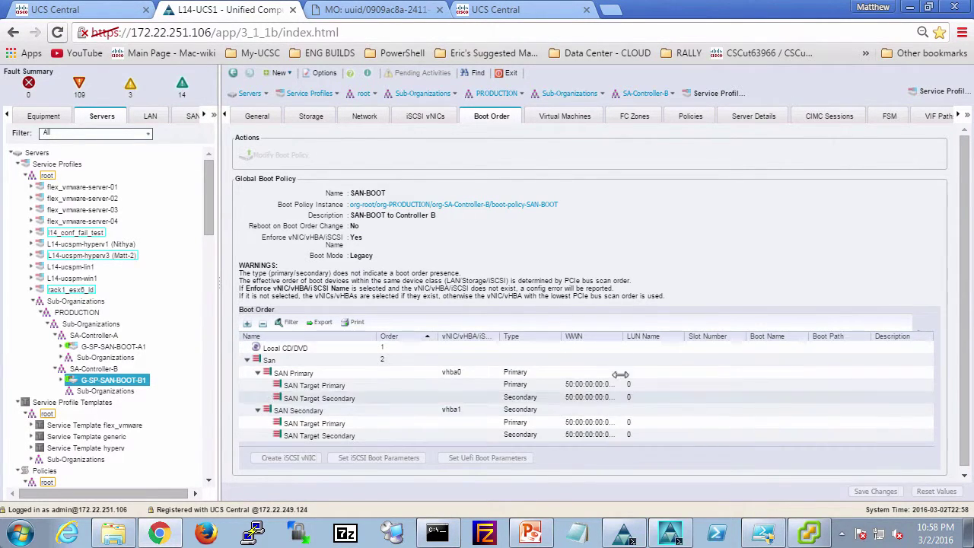
pyautogui.moveTo(618, 342); pyautogui.dragTo(677, 342)
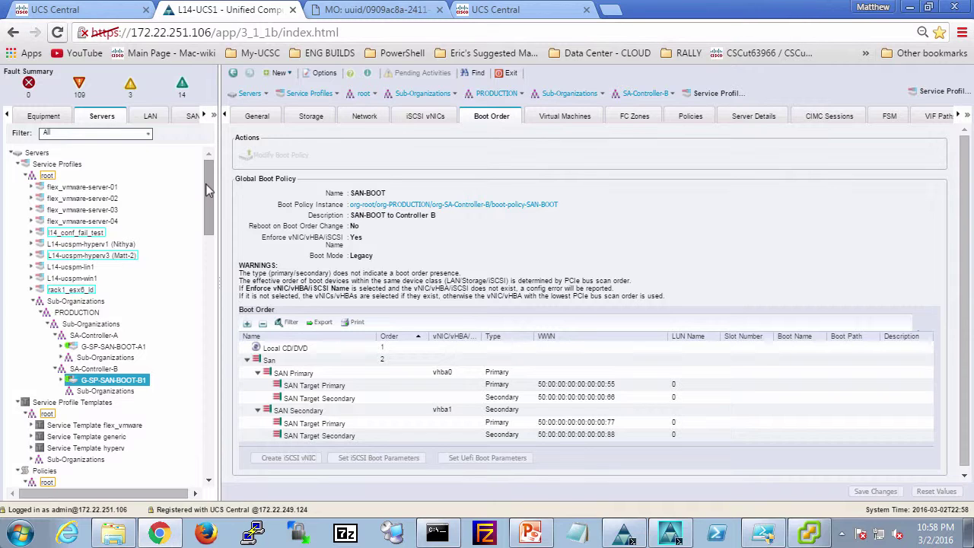
pyautogui.scroll(-1, 206, 183)
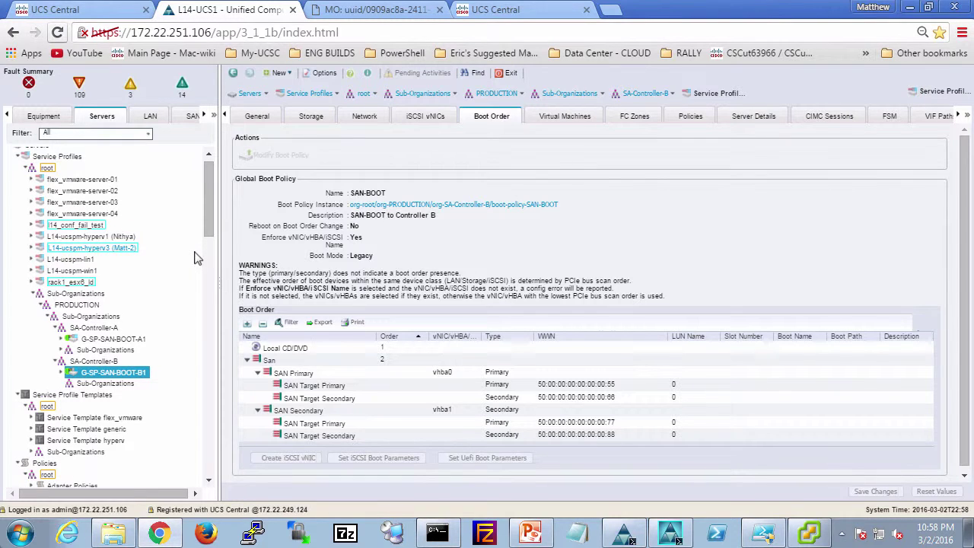